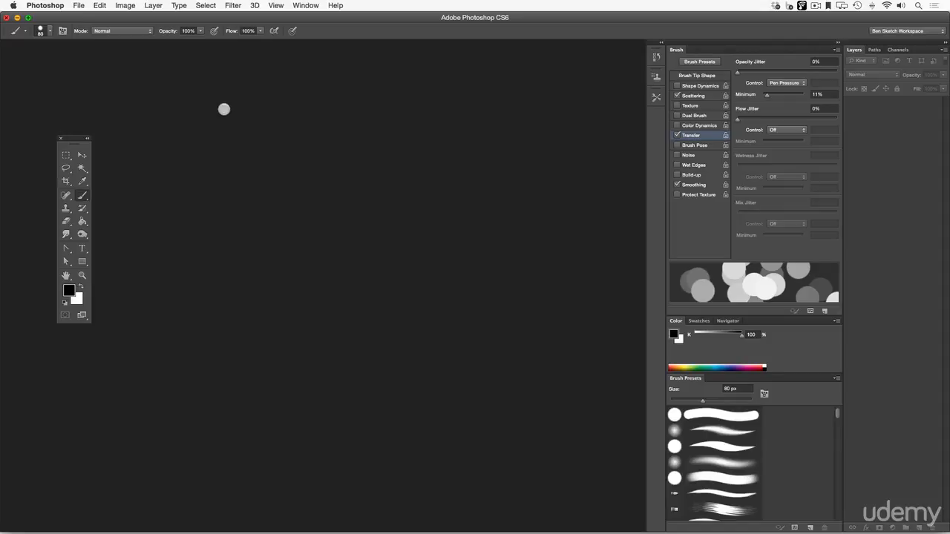
Step: Create a document named brush, 1000 by 1000 pixels at 300 pixels/inch, in RGB Color with a white background
{"action": "left_click", "coordinate": [78, 6]}
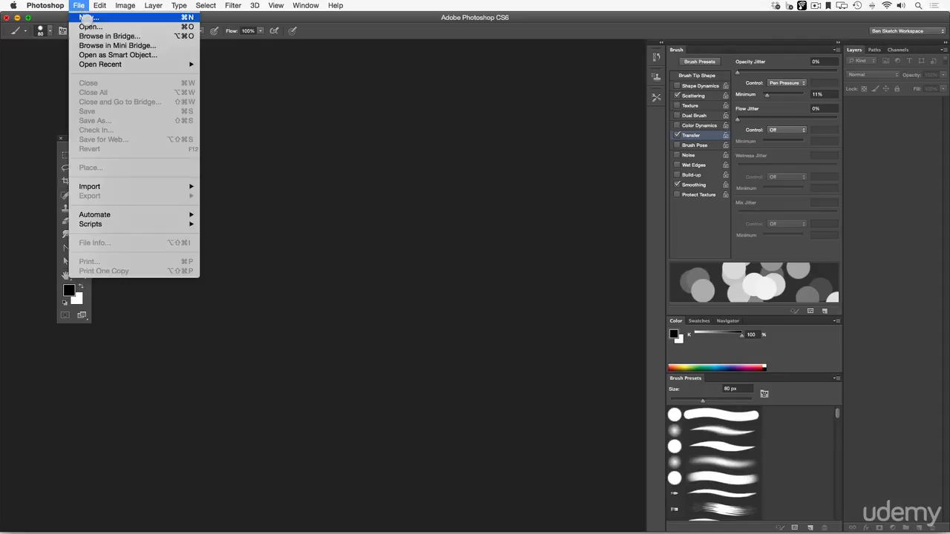
{"action": "left_click", "coordinate": [86, 17]}
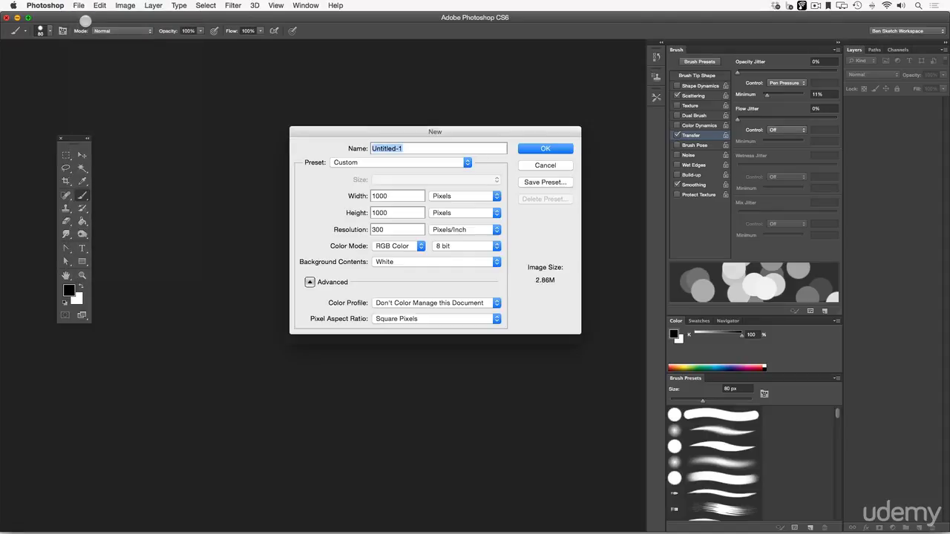
{"action": "double_click", "coordinate": [398, 195]}
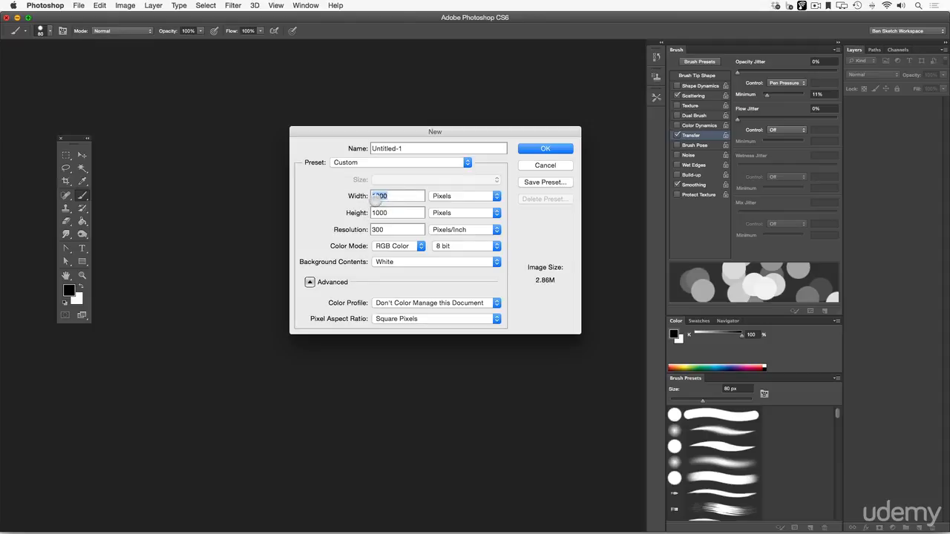
{"action": "key", "text": "Tab"}
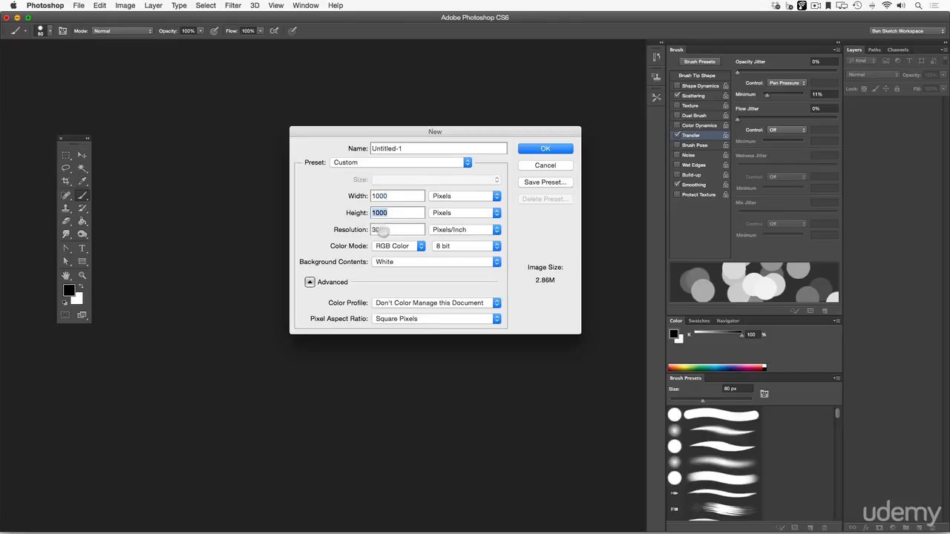
{"action": "key", "text": "Tab"}
{"action": "left_click", "coordinate": [397, 148]}
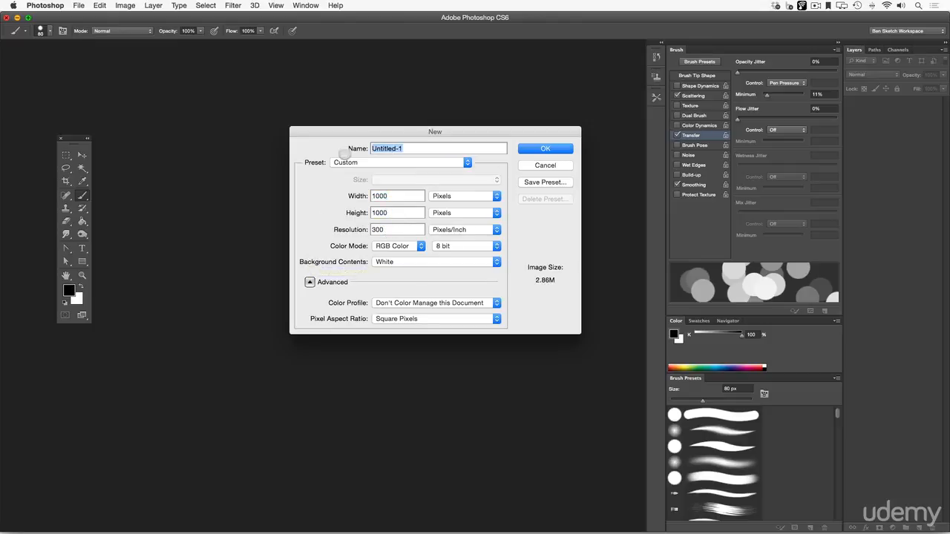
{"action": "type", "text": "brush"}
{"action": "left_click", "coordinate": [545, 148]}
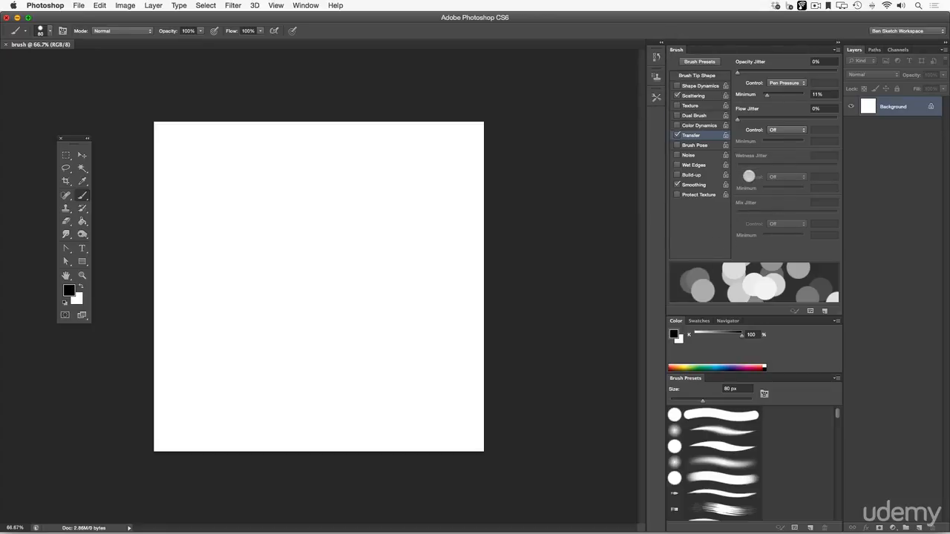
Step: Turn off the brush's Scattering, Transfer and Smoothing options
{"action": "left_click", "coordinate": [306, 6]}
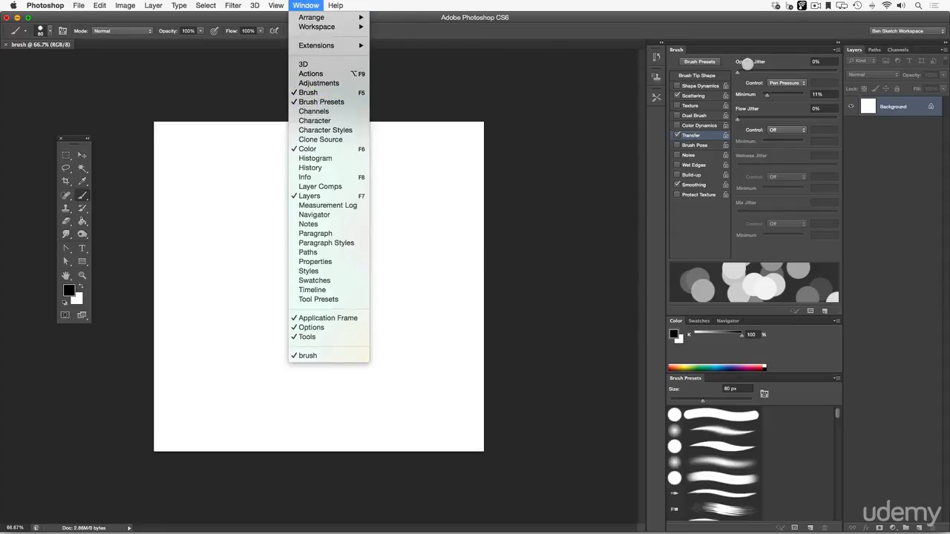
{"action": "left_click", "coordinate": [775, 59]}
{"action": "left_click", "coordinate": [677, 96]}
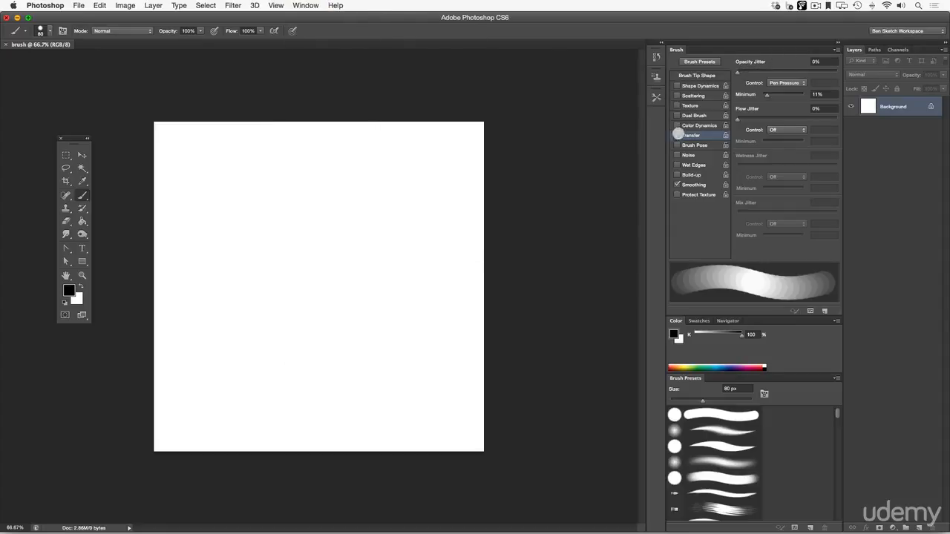
{"action": "left_click", "coordinate": [677, 136]}
{"action": "left_click", "coordinate": [677, 184]}
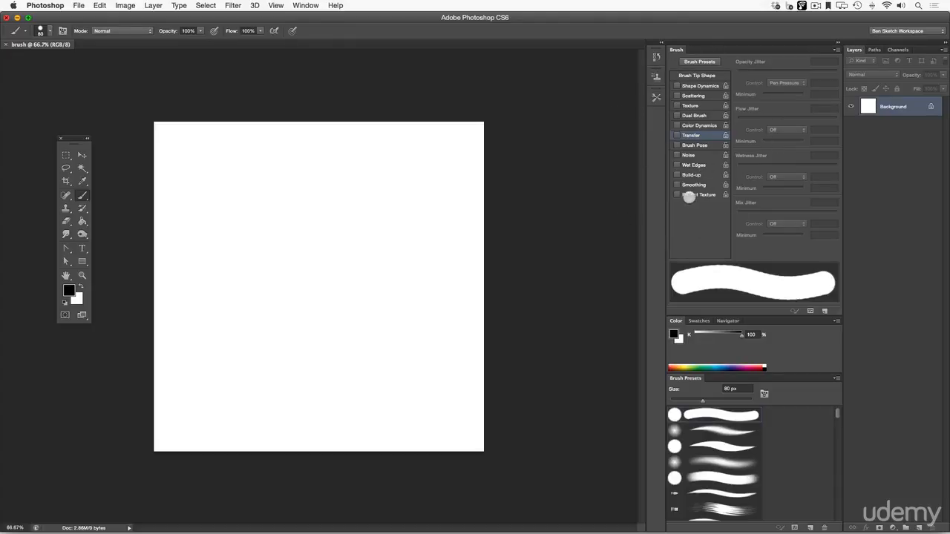
Step: Confirm black (000000) as the foreground color and set the round brush to 60 px with 100% hardness
{"action": "left_click", "coordinate": [67, 289]}
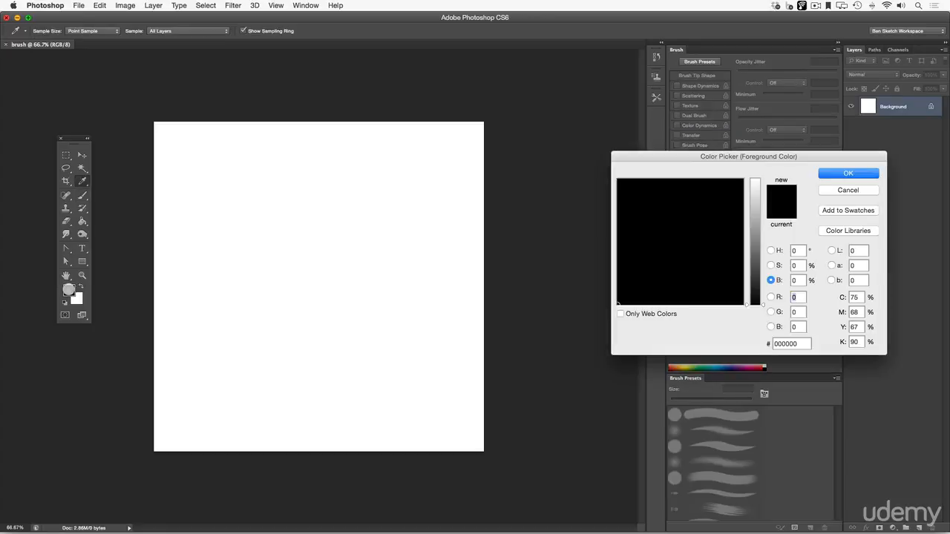
{"action": "left_click", "coordinate": [839, 177]}
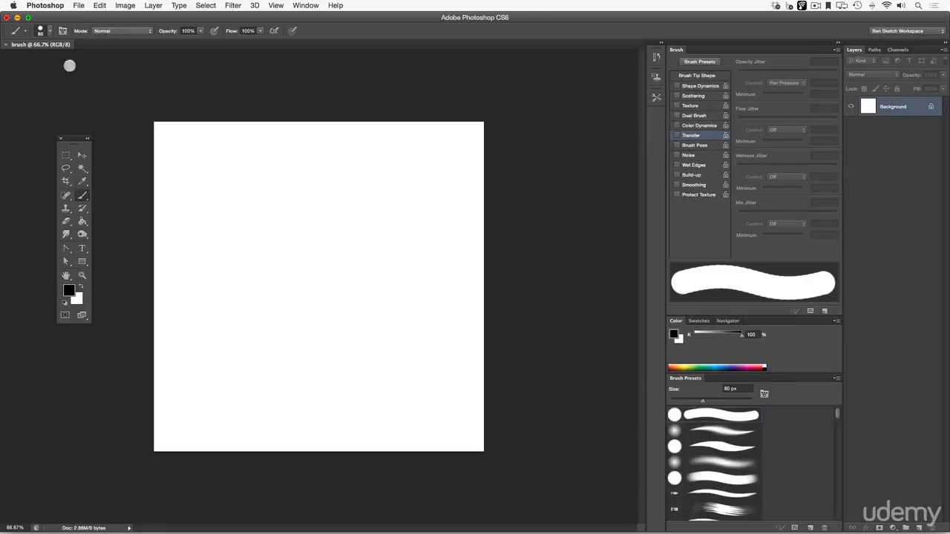
{"action": "left_click", "coordinate": [46, 33]}
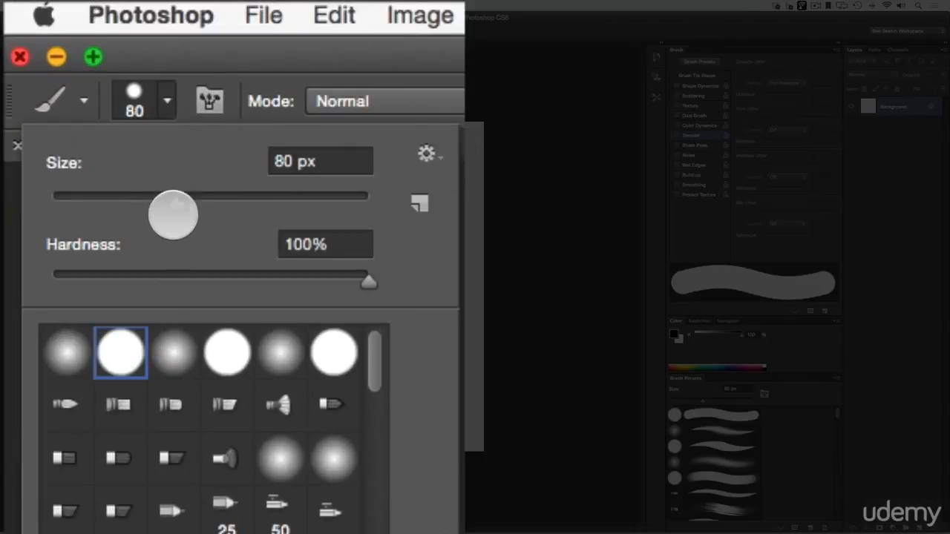
{"action": "left_click_drag", "start_coordinate": [173, 215], "coordinate": [274, 206]}
{"action": "left_click_drag", "start_coordinate": [322, 268], "coordinate": [399, 273]}
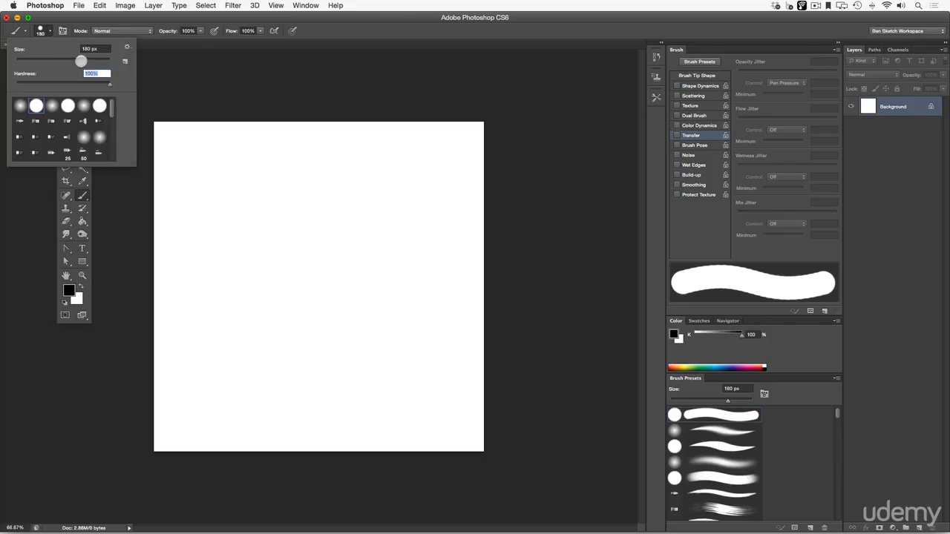
{"action": "left_click_drag", "start_coordinate": [271, 204], "coordinate": [144, 207]}
{"action": "type", "text": "60"}
{"action": "left_click", "coordinate": [115, 85]}
Step: Paint a test stroke on the canvas with the plain round brush and undo it
{"action": "left_click", "coordinate": [213, 203]}
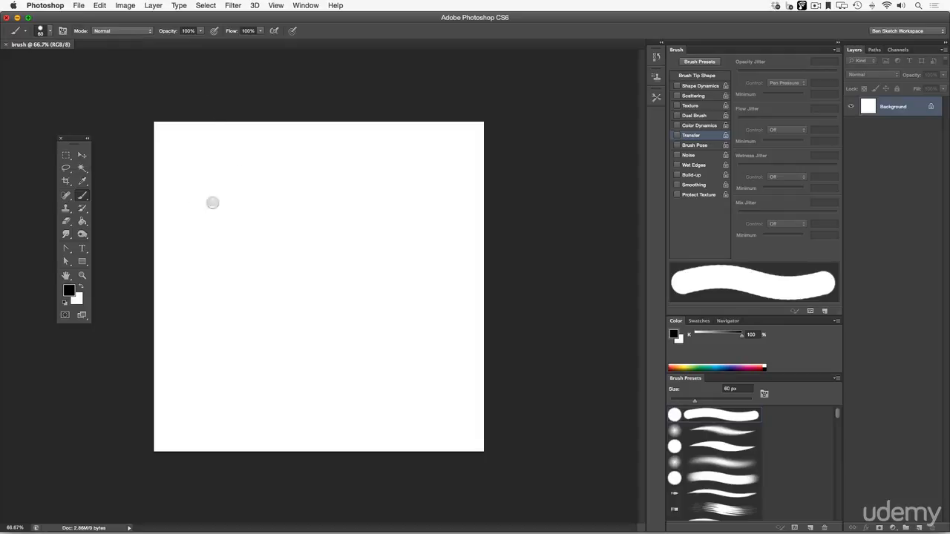
{"action": "left_click_drag", "start_coordinate": [213, 202], "coordinate": [275, 301]}
{"action": "key", "text": "super+z"}
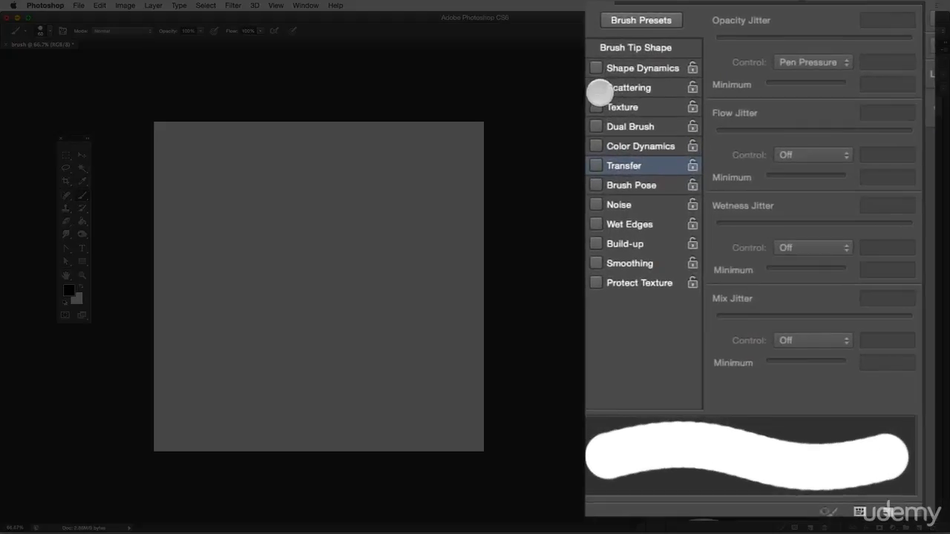
Step: Enable Scattering, Transfer and Smoothing for the brush, and keep the scattering Count at 1
{"action": "left_click", "coordinate": [677, 95]}
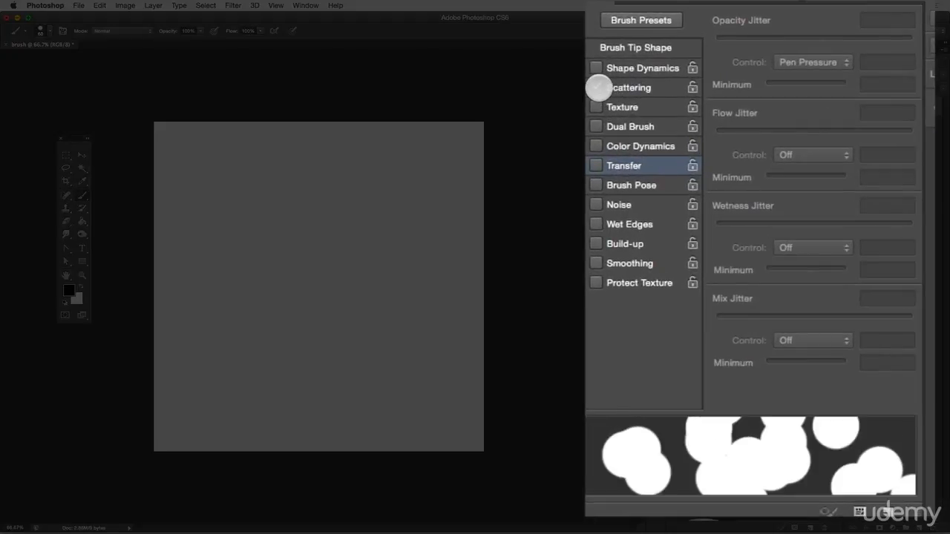
{"action": "left_click", "coordinate": [596, 166]}
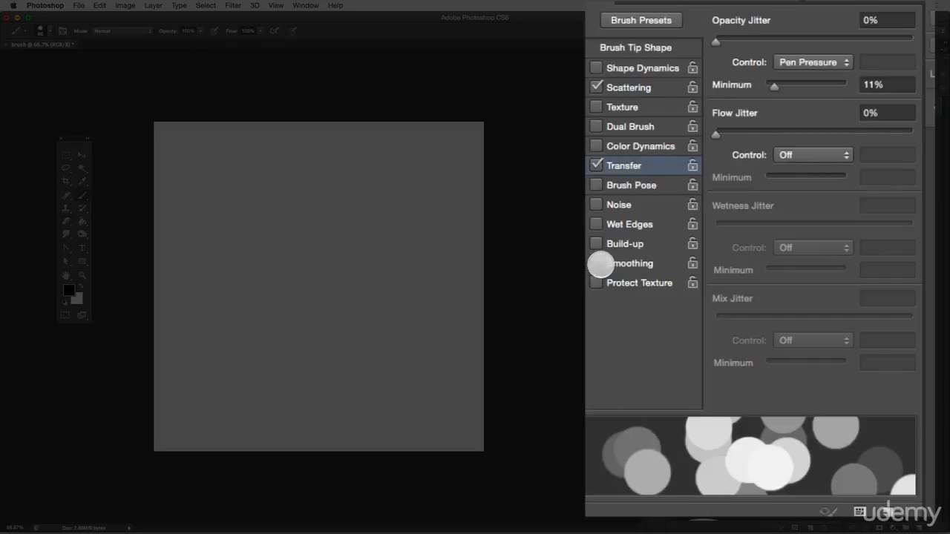
{"action": "left_click", "coordinate": [597, 264]}
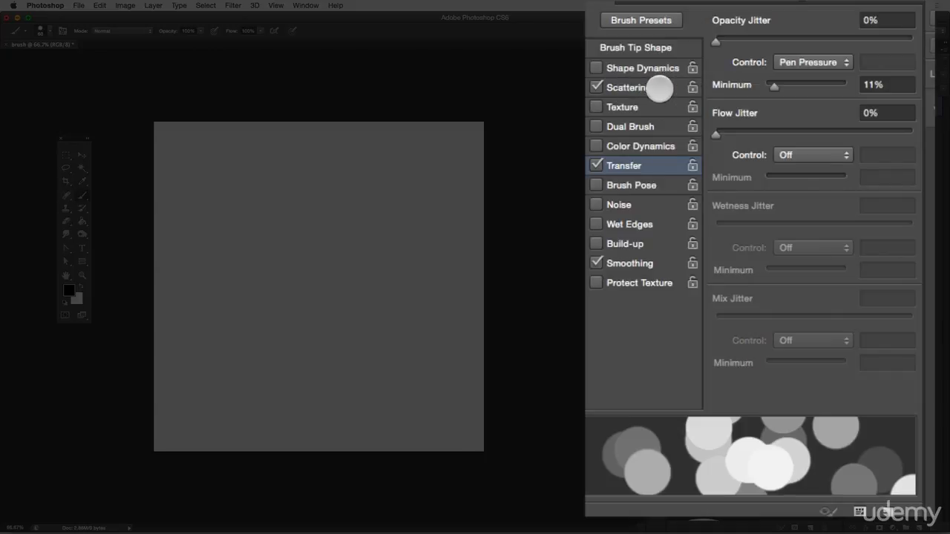
{"action": "left_click", "coordinate": [593, 88]}
{"action": "left_click", "coordinate": [648, 87]}
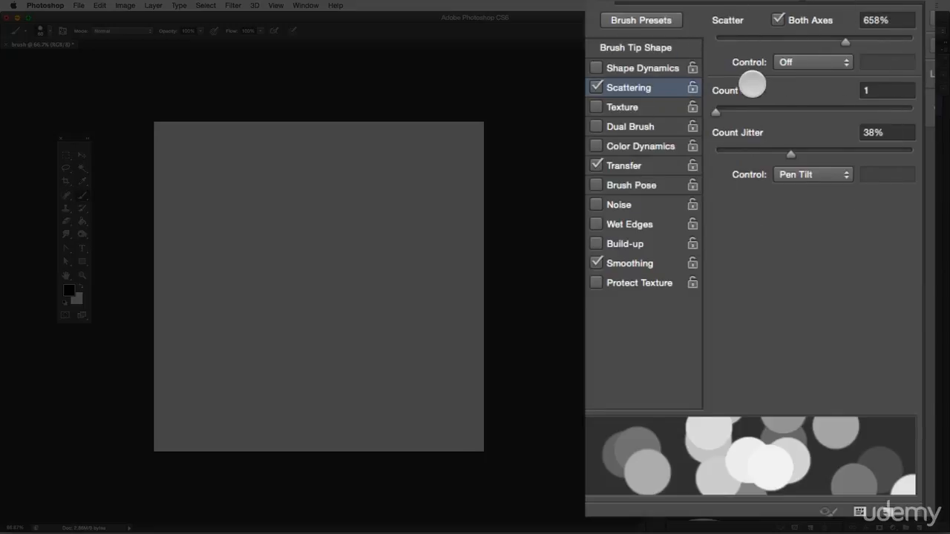
{"action": "left_click_drag", "start_coordinate": [722, 111], "coordinate": [703, 109]}
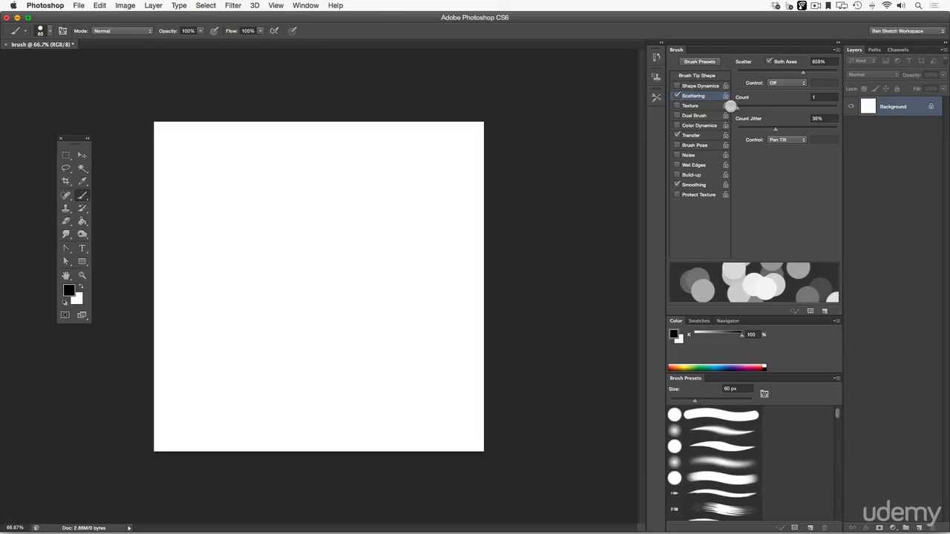
Step: Paint one scattered test stroke down the canvas and undo it
{"action": "left_click_drag", "start_coordinate": [252, 189], "coordinate": [257, 361]}
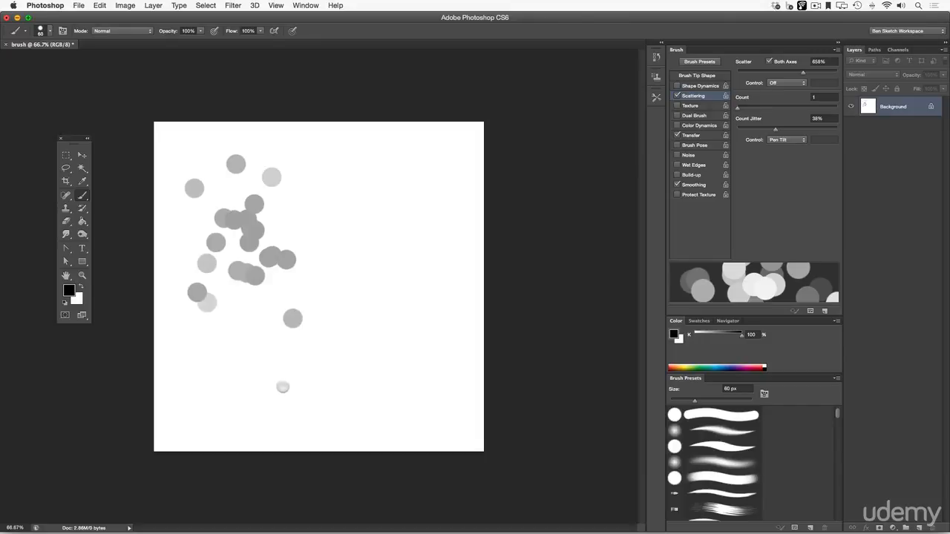
{"action": "key", "text": "super+z"}
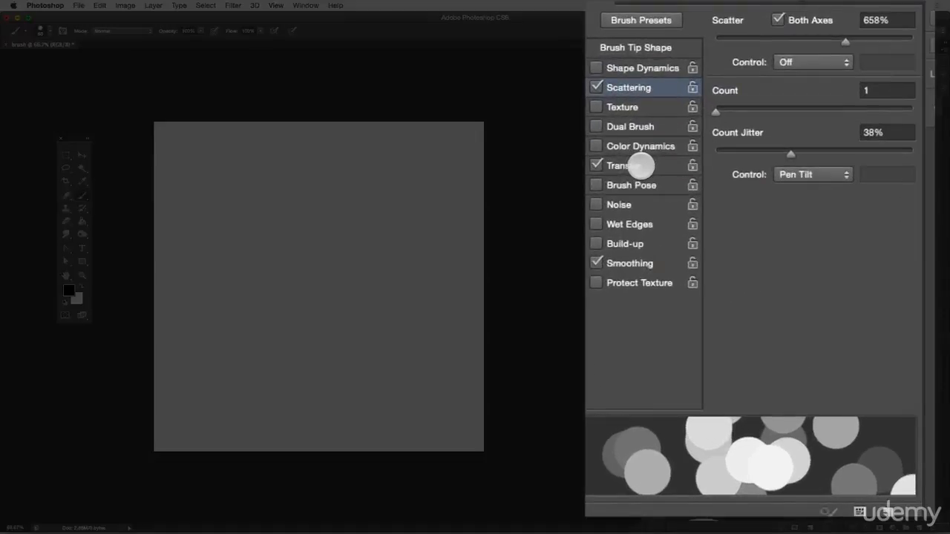
Step: Show the brush's Transfer settings, try overlapping scattered strokes on the canvas, and undo them all
{"action": "left_click", "coordinate": [697, 135]}
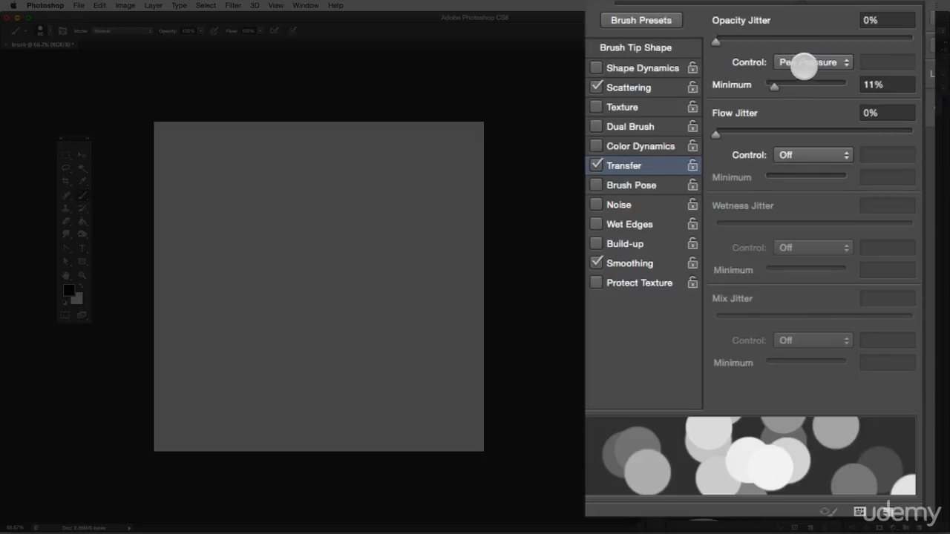
{"action": "left_click", "coordinate": [595, 262]}
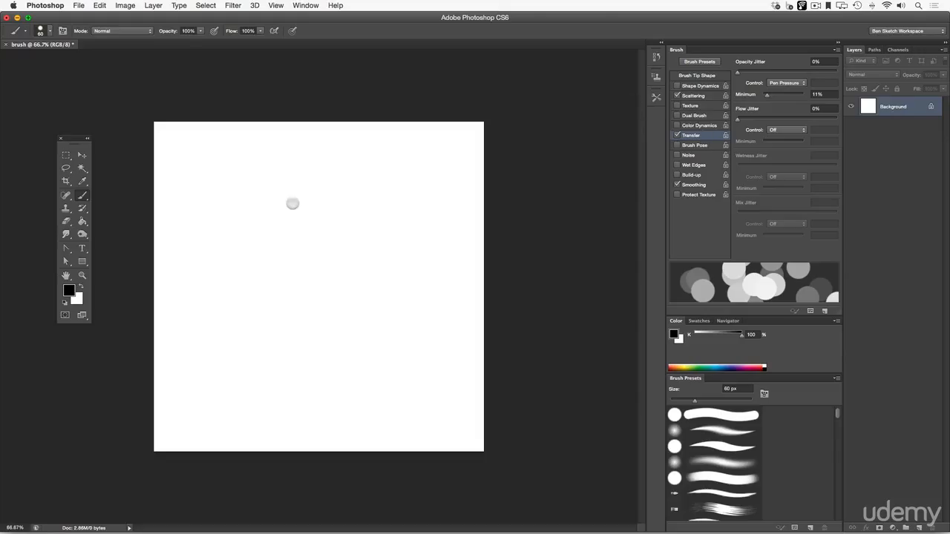
{"action": "mouse_move", "coordinate": [281, 157]}
{"action": "left_mouse_down"}
{"action": "mouse_move", "coordinate": [223, 372]}
{"action": "mouse_move", "coordinate": [231, 373]}
{"action": "mouse_move", "coordinate": [394, 177]}
{"action": "left_mouse_up"}
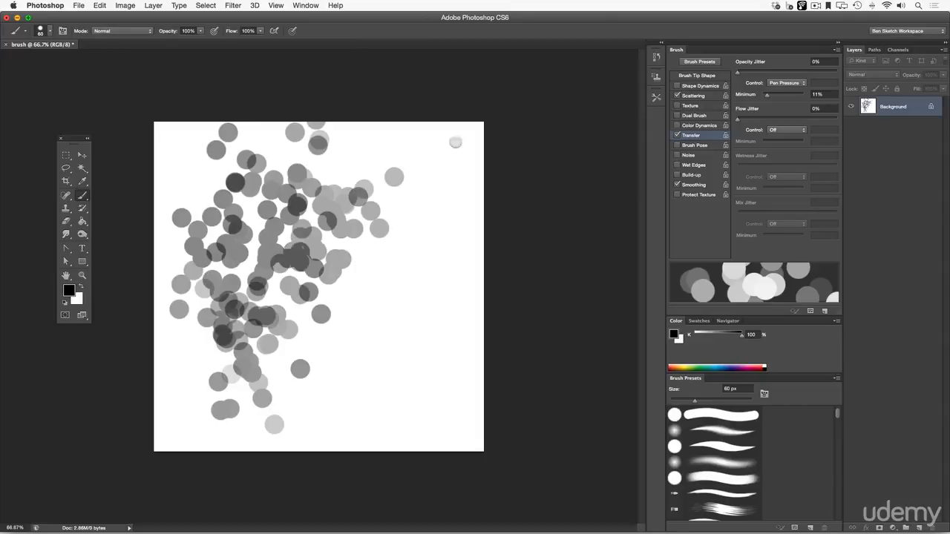
{"action": "key", "text": "super+z"}
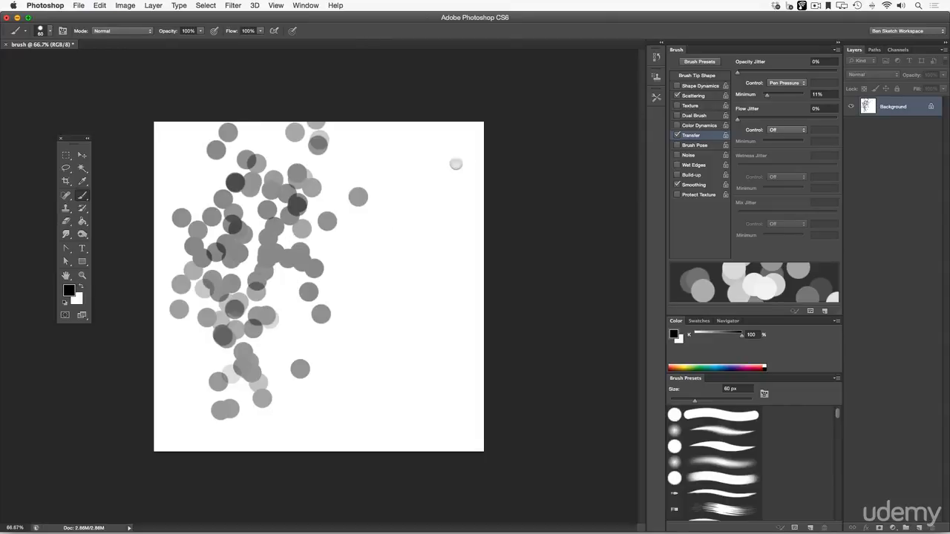
{"action": "key", "text": "super+alt+z"}
{"action": "key", "text": "super+alt+z"}
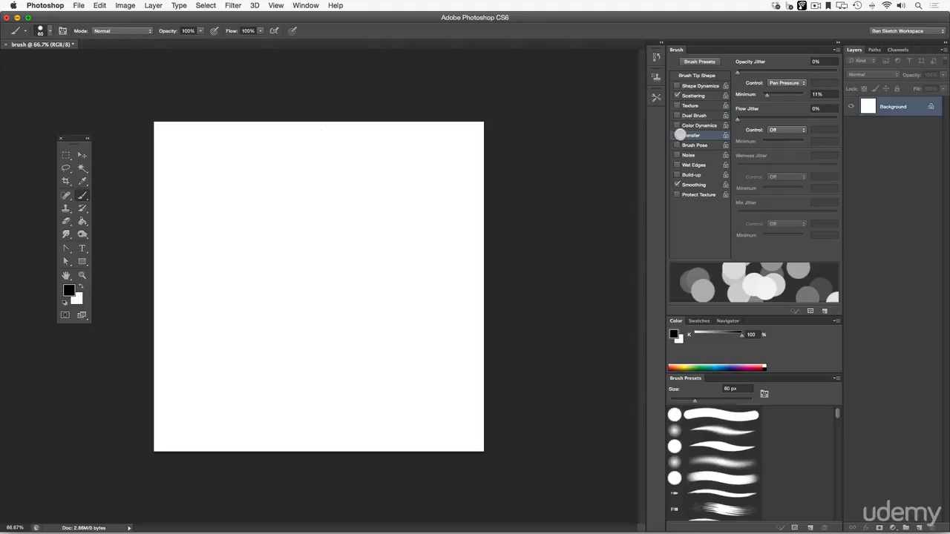
Step: Switch the brush's Transfer option off and on to compare its effect in the stroke preview
{"action": "left_click", "coordinate": [678, 135]}
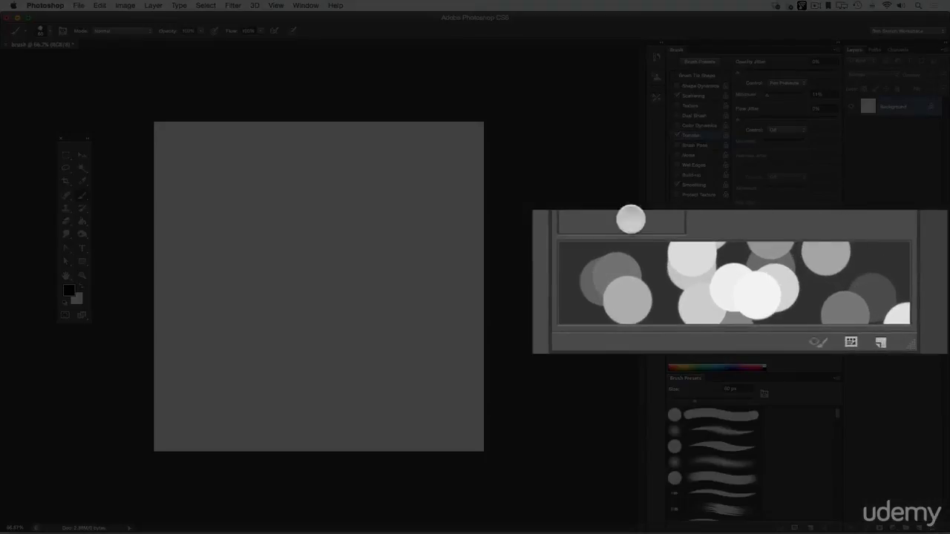
{"action": "left_click", "coordinate": [680, 135]}
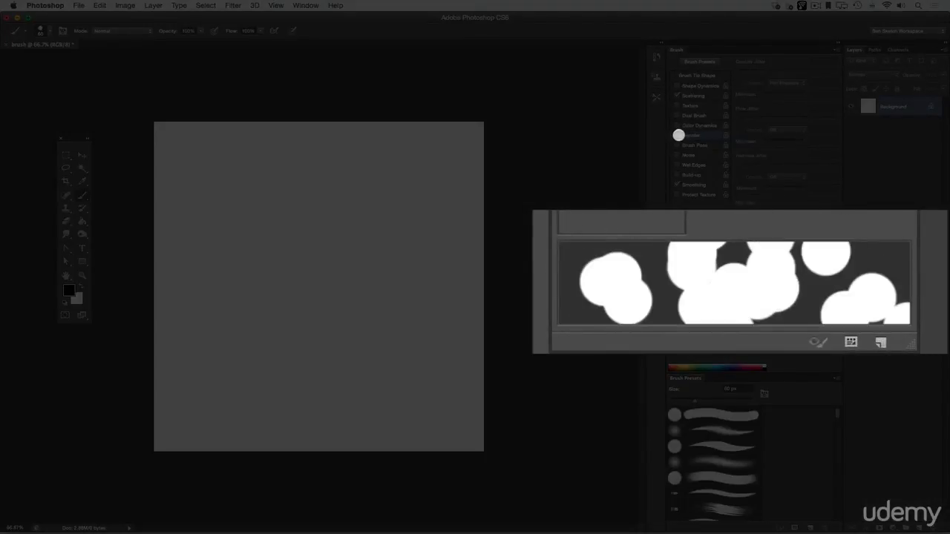
{"action": "left_click", "coordinate": [679, 135]}
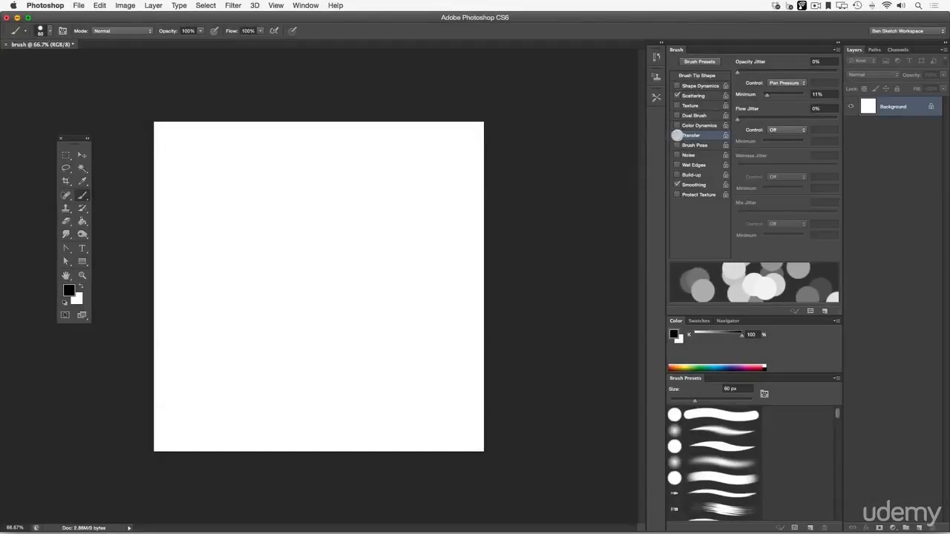
{"action": "left_click", "coordinate": [677, 135]}
{"action": "left_click", "coordinate": [678, 135]}
Step: Paint scattered test strokes with light to heavy pen pressure across the canvas and undo all of them
{"action": "mouse_move", "coordinate": [239, 182]}
{"action": "left_mouse_down"}
{"action": "mouse_move", "coordinate": [223, 204]}
{"action": "mouse_move", "coordinate": [215, 256]}
{"action": "mouse_move", "coordinate": [226, 271]}
{"action": "left_mouse_up"}
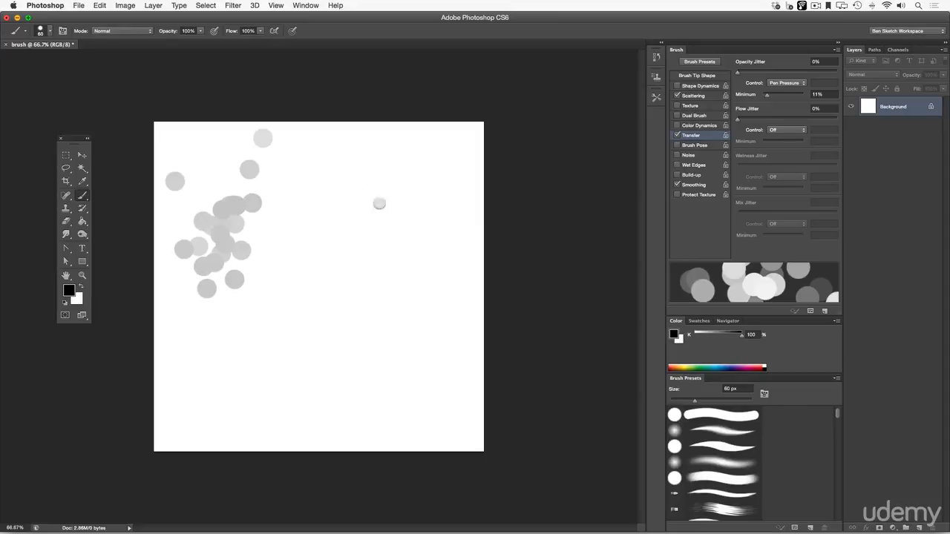
{"action": "mouse_move", "coordinate": [332, 210]}
{"action": "left_mouse_down"}
{"action": "mouse_move", "coordinate": [319, 297]}
{"action": "mouse_move", "coordinate": [337, 358]}
{"action": "left_mouse_up"}
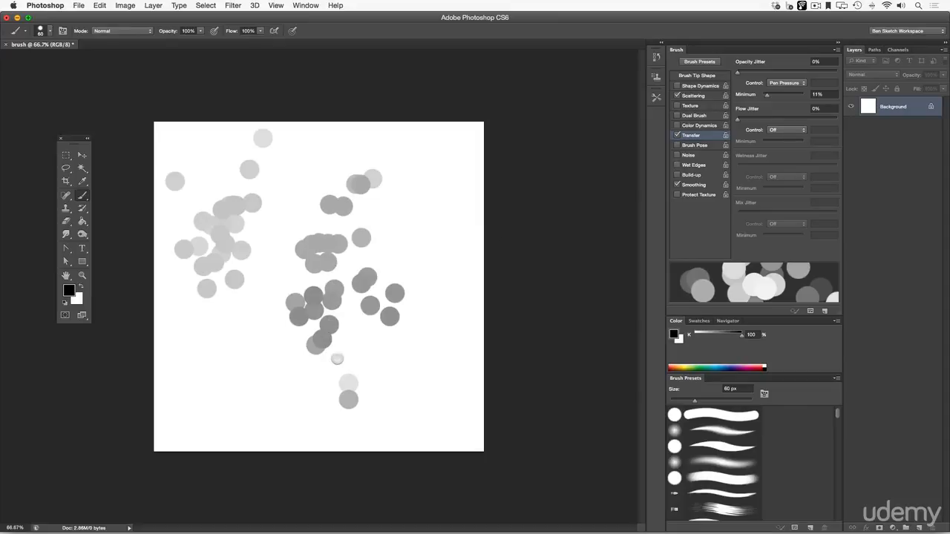
{"action": "mouse_move", "coordinate": [418, 287]}
{"action": "left_mouse_down"}
{"action": "mouse_move", "coordinate": [401, 252]}
{"action": "mouse_move", "coordinate": [405, 312]}
{"action": "mouse_move", "coordinate": [438, 371]}
{"action": "mouse_move", "coordinate": [386, 322]}
{"action": "mouse_move", "coordinate": [378, 334]}
{"action": "left_mouse_up"}
{"action": "left_click_drag", "start_coordinate": [301, 216], "coordinate": [277, 389]}
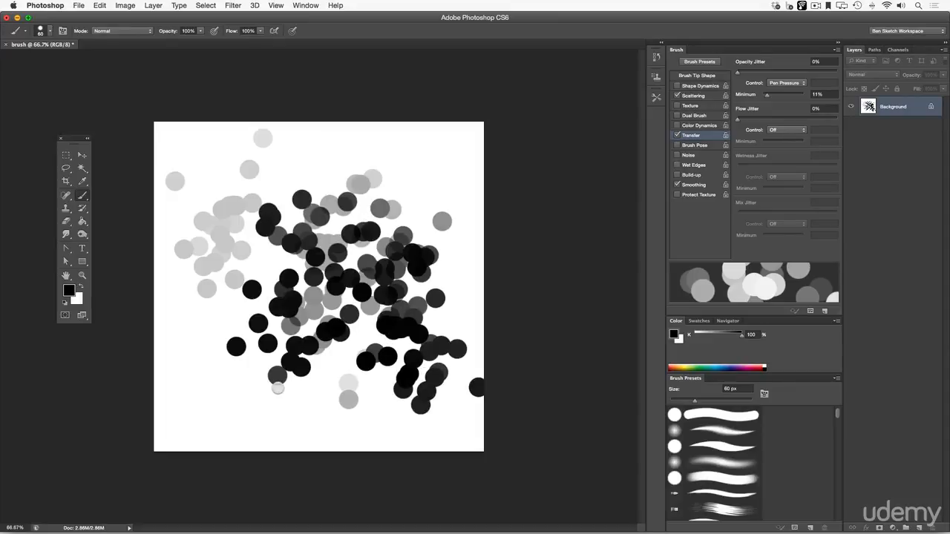
{"action": "key", "text": "super+alt+z"}
{"action": "key", "text": "super+alt+z"}
{"action": "key", "text": "super+alt+z"}
{"action": "key", "text": "super+alt+z"}
{"action": "key", "text": "super+alt+z"}
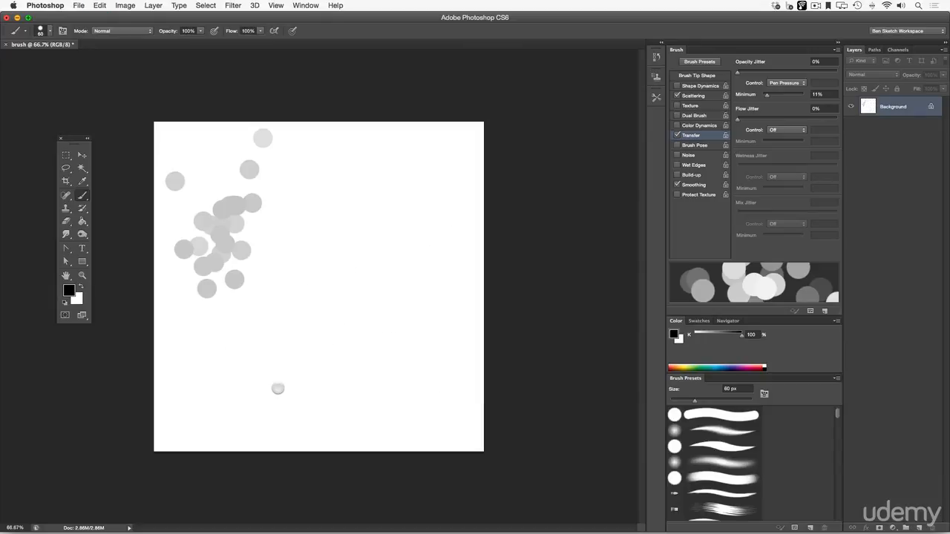
{"action": "key", "text": "super+alt+z"}
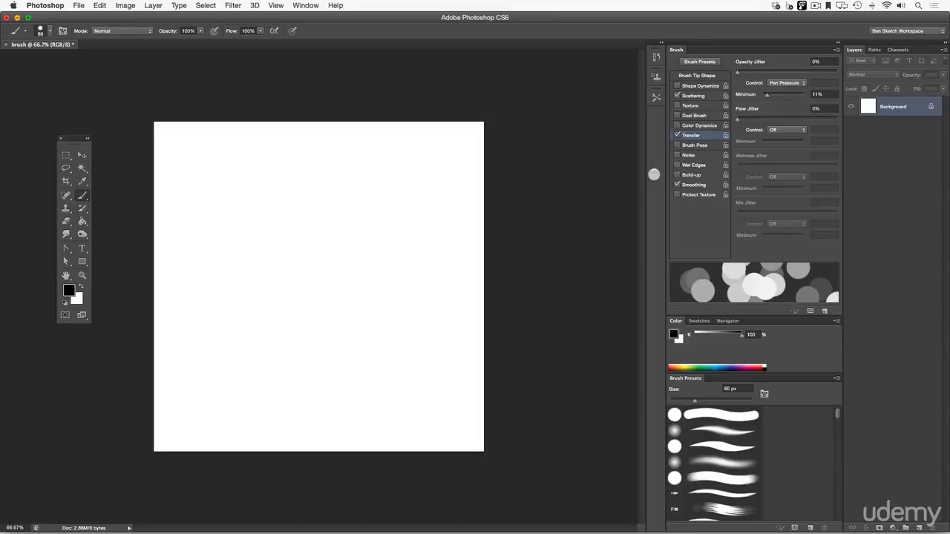
Step: Paint scattered dots over the canvas, faint around the edges and dense black in the centre, and erase the dots cut off by the canvas edges
{"action": "mouse_move", "coordinate": [261, 167]}
{"action": "left_mouse_down"}
{"action": "mouse_move", "coordinate": [207, 261]}
{"action": "mouse_move", "coordinate": [248, 351]}
{"action": "mouse_move", "coordinate": [208, 373]}
{"action": "mouse_move", "coordinate": [240, 423]}
{"action": "mouse_move", "coordinate": [414, 401]}
{"action": "mouse_move", "coordinate": [393, 403]}
{"action": "mouse_move", "coordinate": [420, 393]}
{"action": "left_mouse_up"}
{"action": "mouse_move", "coordinate": [394, 181]}
{"action": "left_mouse_down"}
{"action": "mouse_move", "coordinate": [408, 201]}
{"action": "mouse_move", "coordinate": [401, 290]}
{"action": "mouse_move", "coordinate": [415, 316]}
{"action": "mouse_move", "coordinate": [372, 385]}
{"action": "mouse_move", "coordinate": [213, 408]}
{"action": "mouse_move", "coordinate": [381, 388]}
{"action": "left_mouse_up"}
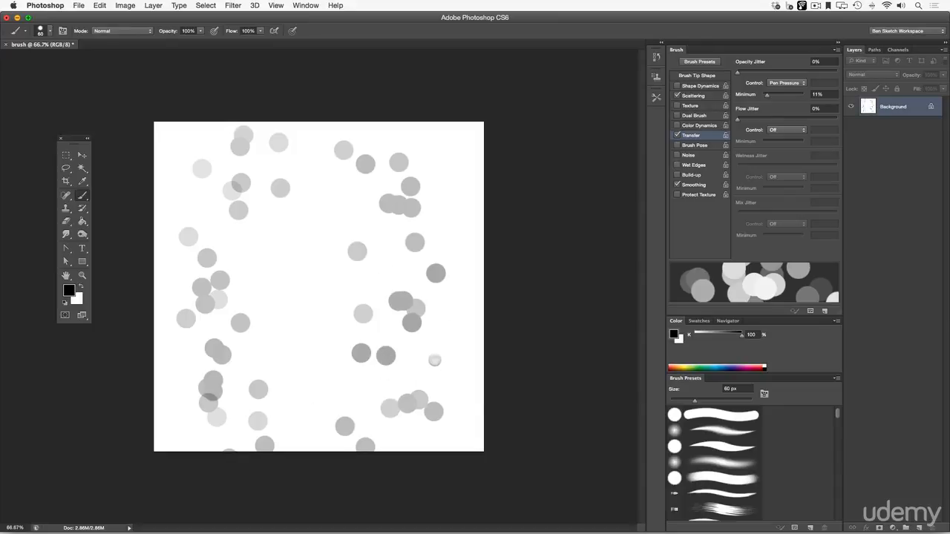
{"action": "left_click_drag", "start_coordinate": [435, 360], "coordinate": [419, 379]}
{"action": "left_click_drag", "start_coordinate": [279, 340], "coordinate": [312, 382]}
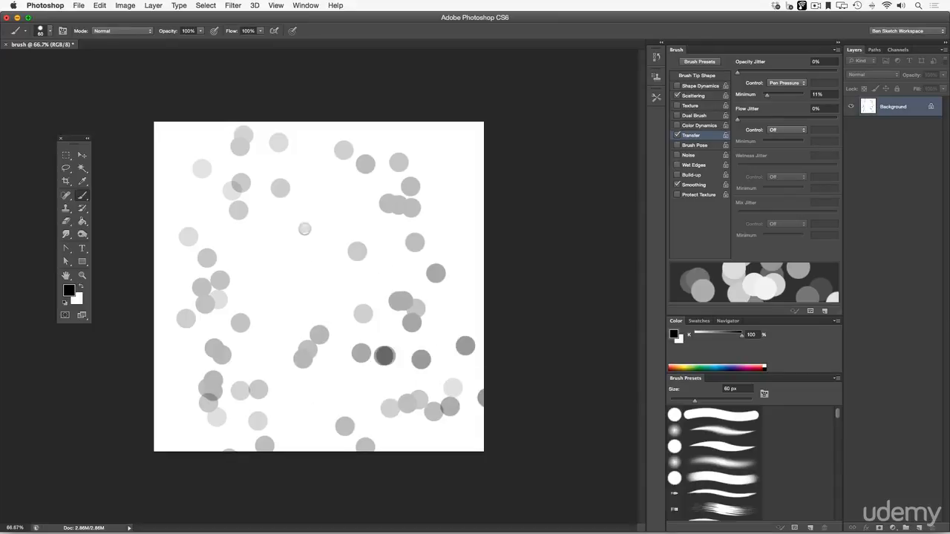
{"action": "mouse_move", "coordinate": [310, 231]}
{"action": "left_mouse_down"}
{"action": "mouse_move", "coordinate": [285, 257]}
{"action": "mouse_move", "coordinate": [349, 293]}
{"action": "mouse_move", "coordinate": [367, 253]}
{"action": "mouse_move", "coordinate": [311, 349]}
{"action": "mouse_move", "coordinate": [327, 245]}
{"action": "mouse_move", "coordinate": [282, 357]}
{"action": "mouse_move", "coordinate": [240, 243]}
{"action": "mouse_move", "coordinate": [293, 204]}
{"action": "mouse_move", "coordinate": [404, 226]}
{"action": "mouse_move", "coordinate": [348, 386]}
{"action": "left_mouse_up"}
{"action": "mouse_move", "coordinate": [346, 182]}
{"action": "left_mouse_down"}
{"action": "mouse_move", "coordinate": [210, 297]}
{"action": "mouse_move", "coordinate": [302, 383]}
{"action": "mouse_move", "coordinate": [288, 400]}
{"action": "mouse_move", "coordinate": [401, 297]}
{"action": "mouse_move", "coordinate": [440, 401]}
{"action": "mouse_move", "coordinate": [391, 387]}
{"action": "mouse_move", "coordinate": [292, 309]}
{"action": "left_mouse_up"}
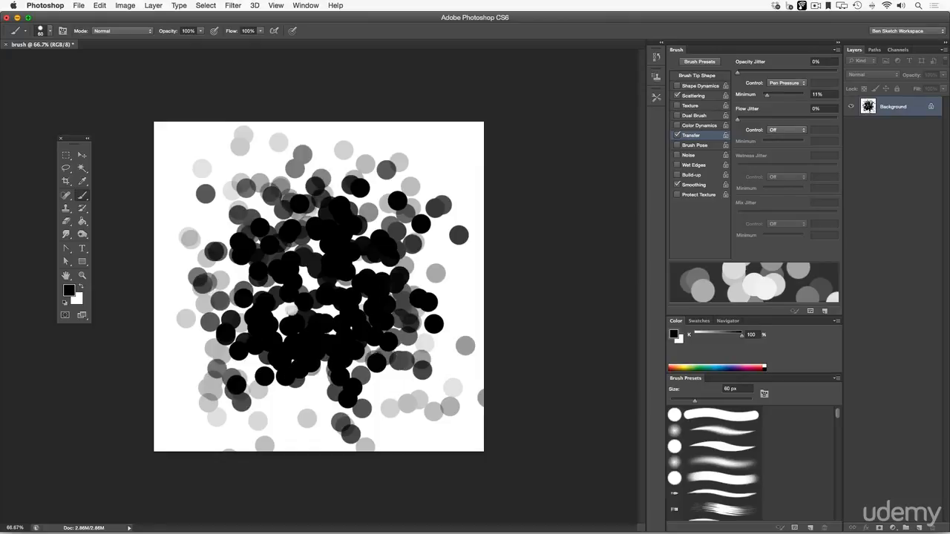
{"action": "left_click", "coordinate": [66, 221]}
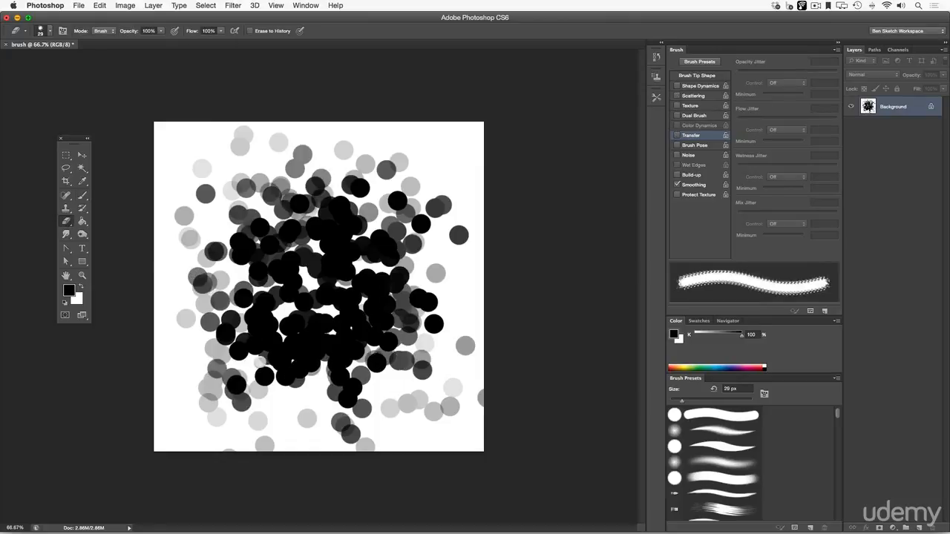
{"action": "left_click_drag", "start_coordinate": [223, 451], "coordinate": [274, 449]}
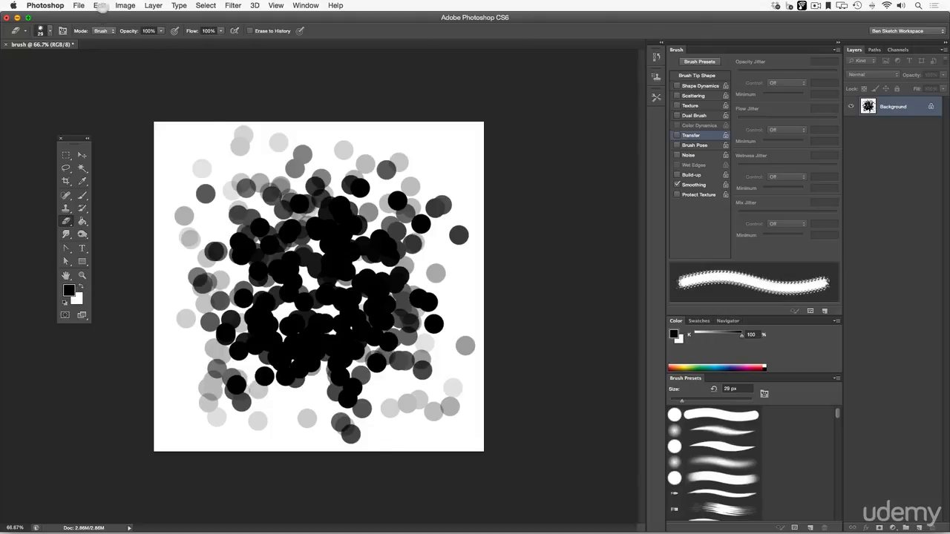
Step: Define the dot pattern as a brush preset named 3B Pencil
{"action": "left_click", "coordinate": [101, 5]}
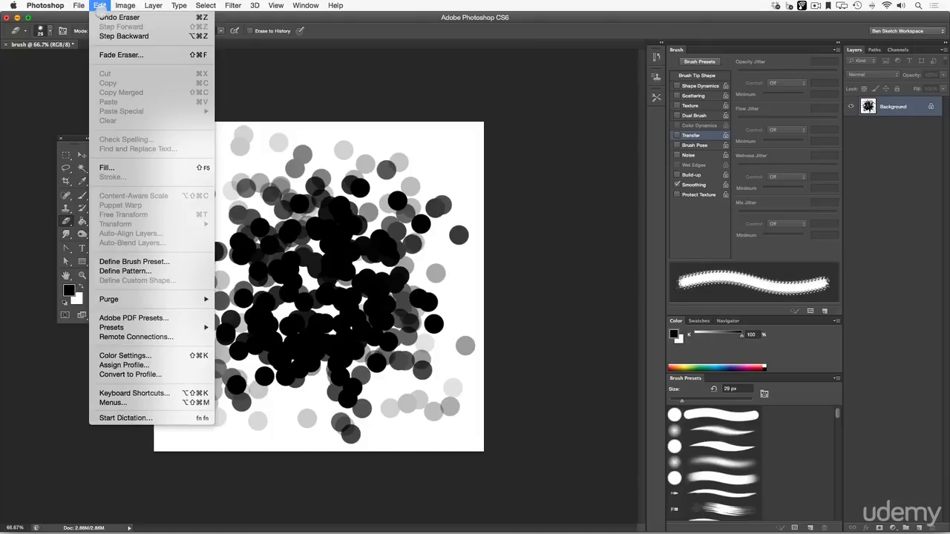
{"action": "left_click", "coordinate": [139, 261]}
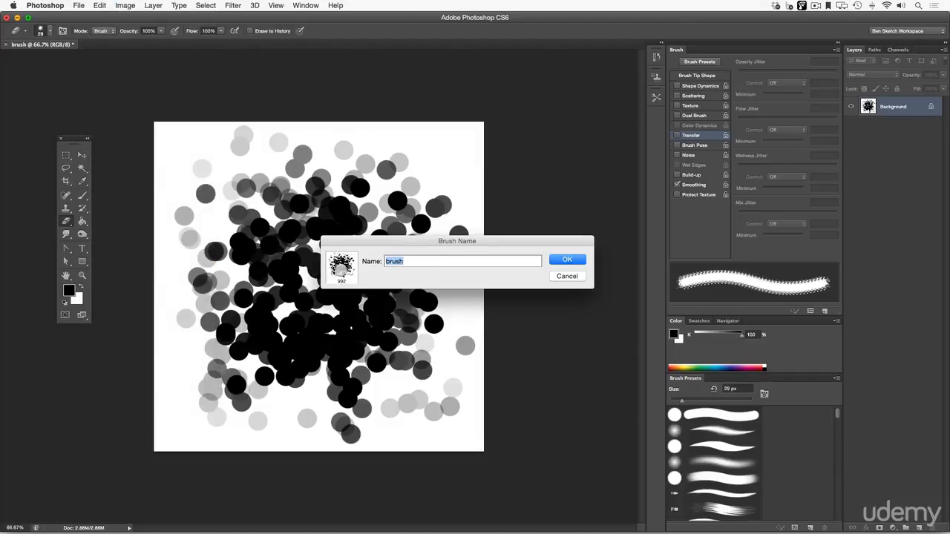
{"action": "type", "text": "3B Pencil"}
{"action": "key", "text": "Return"}
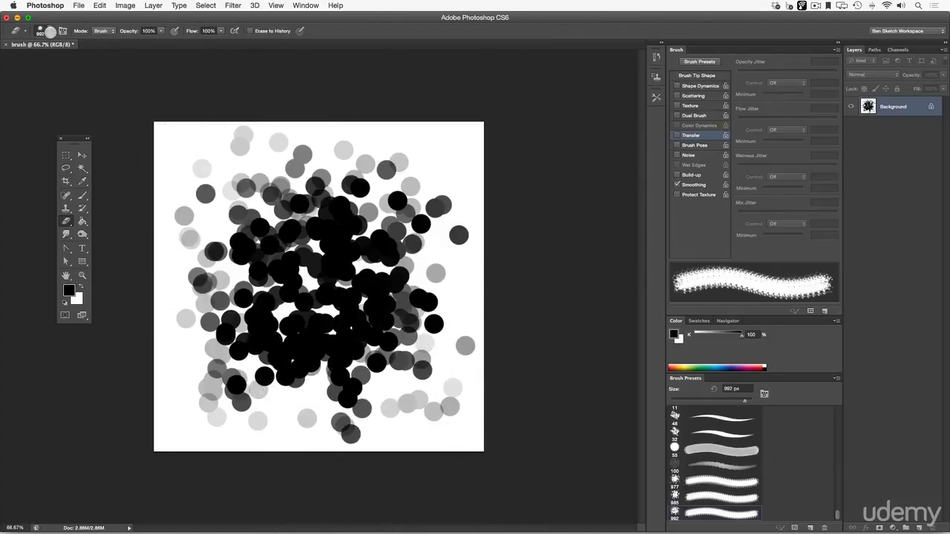
Step: Select the newly defined 992 px dot-pattern preset as the Brush tool's tip
{"action": "left_click", "coordinate": [82, 196]}
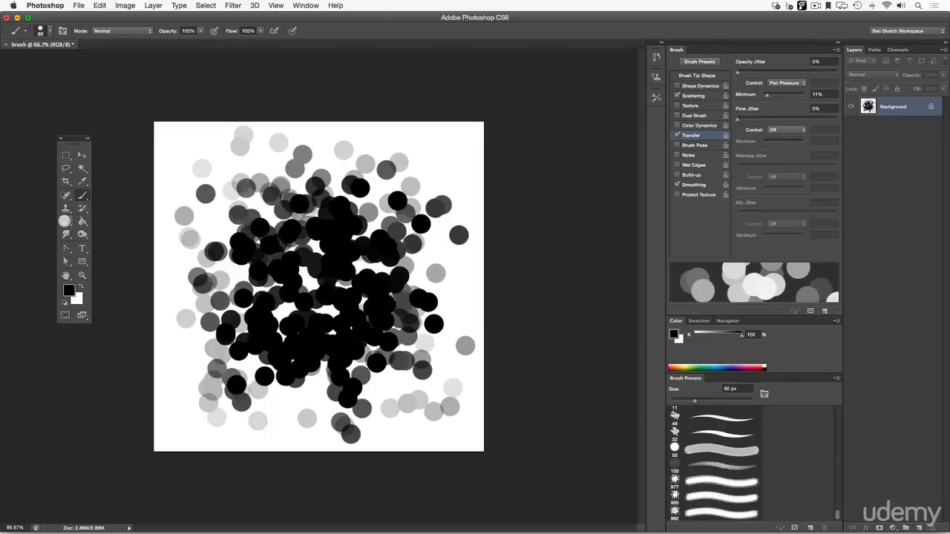
{"action": "left_click", "coordinate": [65, 221]}
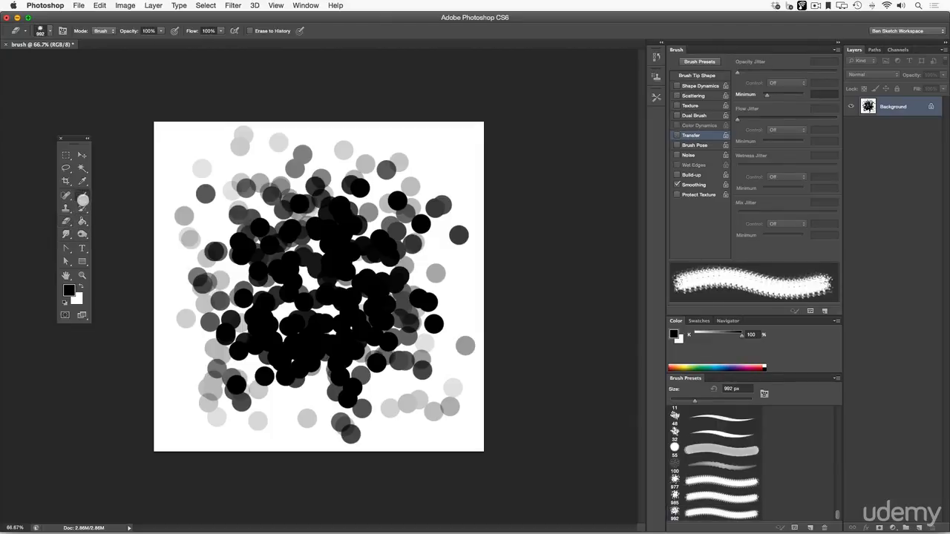
{"action": "left_click", "coordinate": [82, 198]}
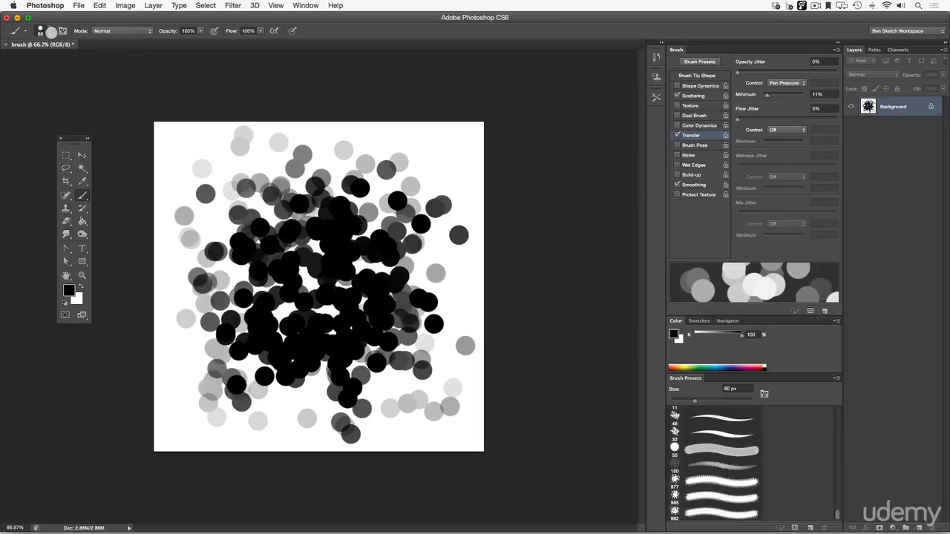
{"action": "left_click", "coordinate": [49, 31]}
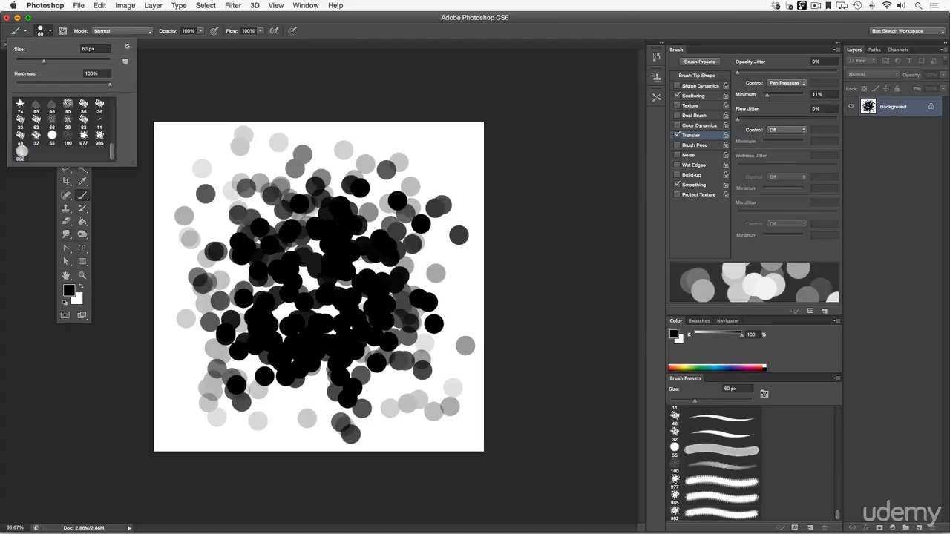
{"action": "left_click", "coordinate": [22, 150]}
{"action": "mouse_move", "coordinate": [113, 152]}
{"action": "left_mouse_down"}
{"action": "mouse_move", "coordinate": [112, 119]}
{"action": "mouse_move", "coordinate": [113, 154]}
{"action": "left_mouse_up"}
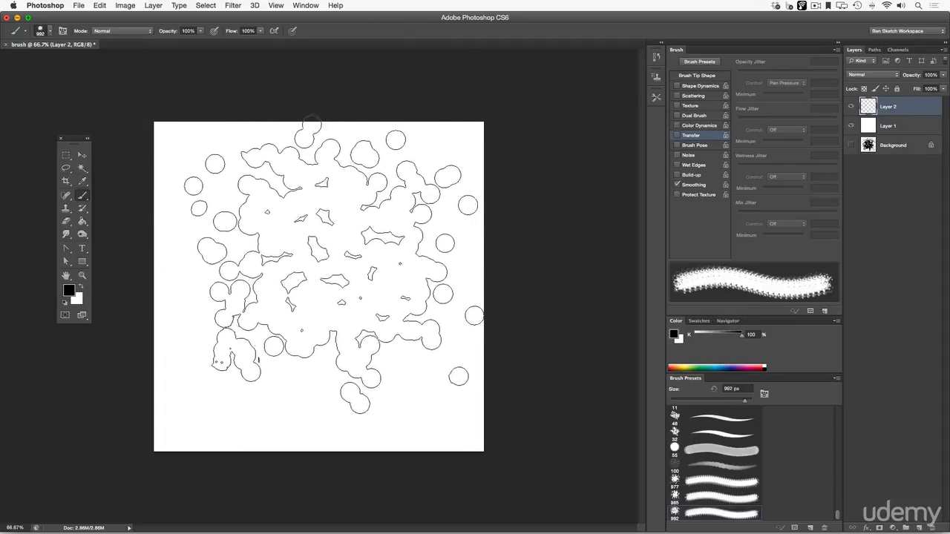
Step: Stamp the full-size brush once on Layer 2, undo it, and set the brush size to 14 px
{"action": "left_click_drag", "start_coordinate": [340, 265], "coordinate": [392, 265]}
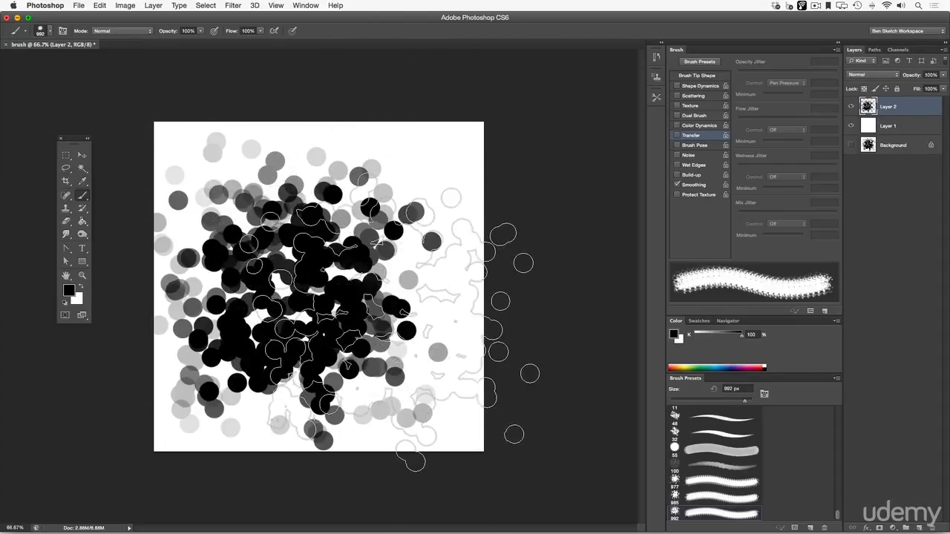
{"action": "key", "text": "ctrl+z"}
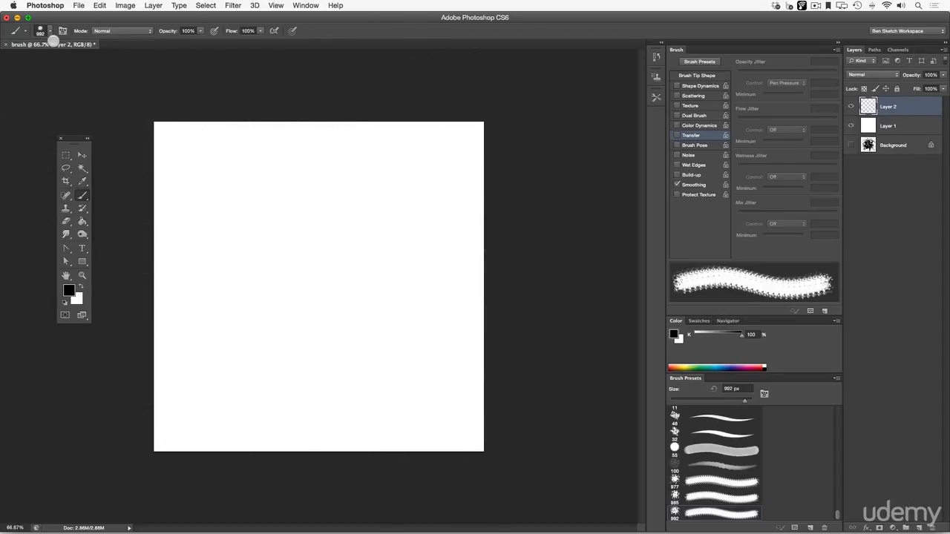
{"action": "left_click", "coordinate": [54, 35]}
{"action": "left_click_drag", "start_coordinate": [102, 61], "coordinate": [25, 67]}
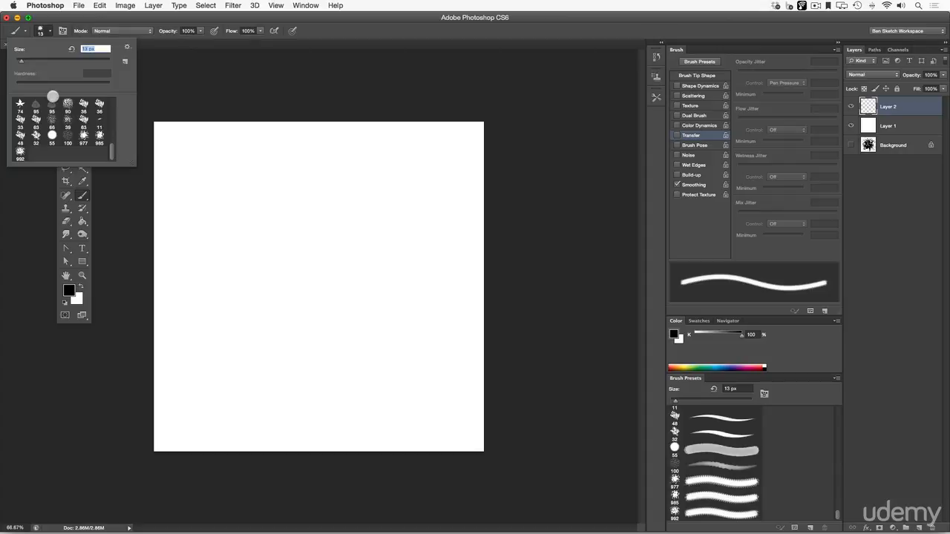
{"action": "type", "text": "14"}
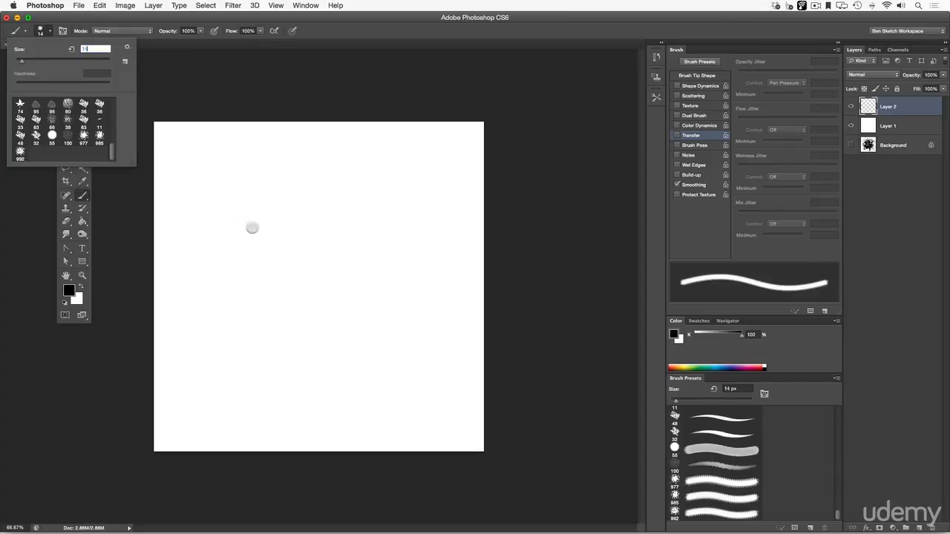
Step: Scribble zigzag and diagonal test strokes with the 14 px brush and undo all of them
{"action": "mouse_move", "coordinate": [261, 188]}
{"action": "left_mouse_down"}
{"action": "mouse_move", "coordinate": [299, 193]}
{"action": "mouse_move", "coordinate": [256, 395]}
{"action": "left_mouse_up"}
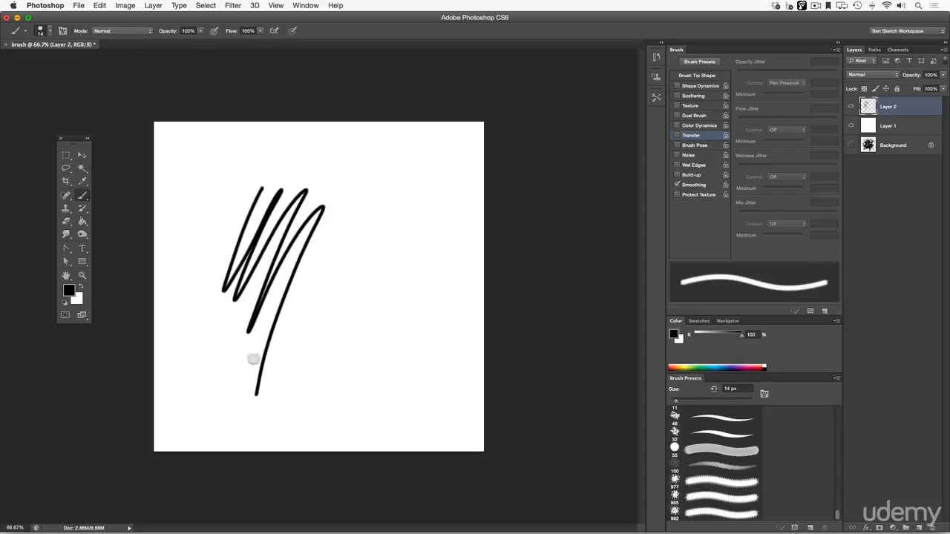
{"action": "left_click_drag", "start_coordinate": [256, 323], "coordinate": [375, 218]}
{"action": "left_click_drag", "start_coordinate": [251, 356], "coordinate": [363, 253]}
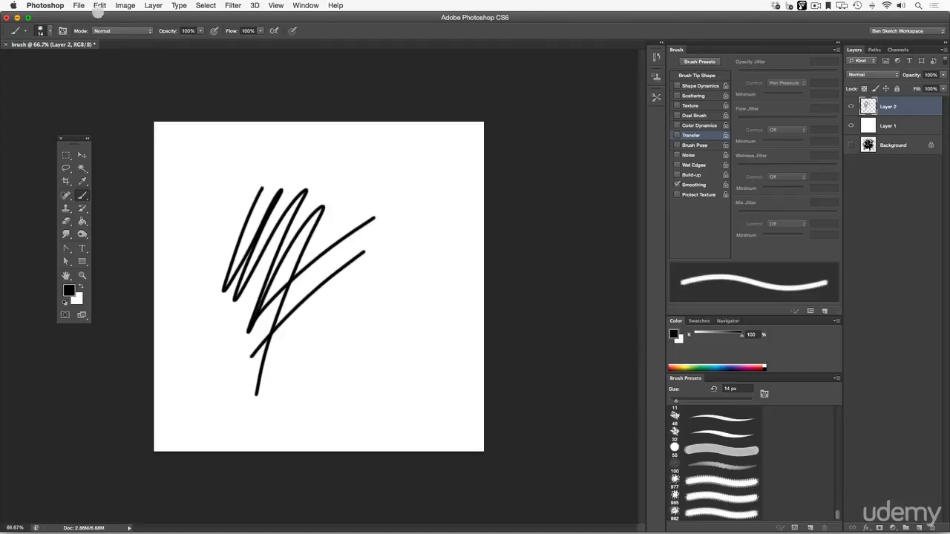
{"action": "left_click", "coordinate": [99, 5]}
{"action": "left_click", "coordinate": [148, 17]}
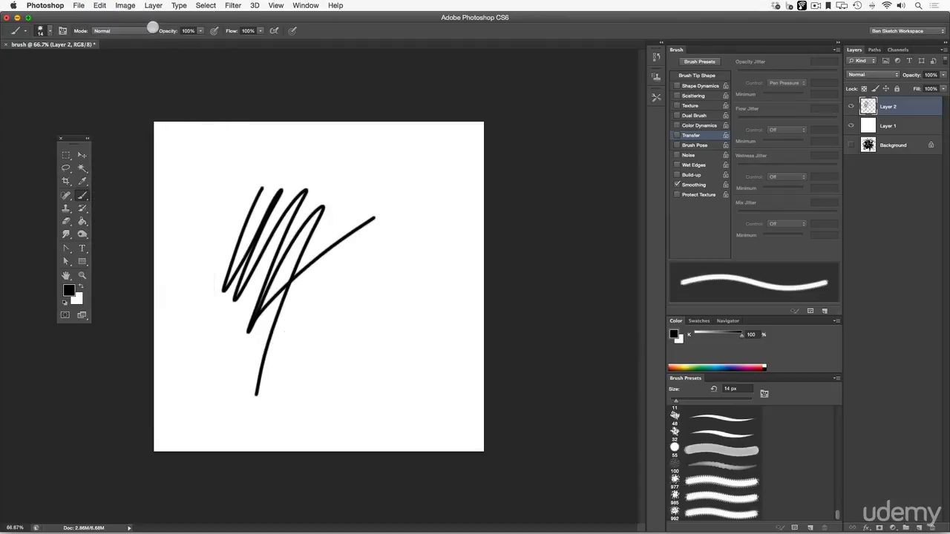
{"action": "key", "text": "alt+super+z"}
{"action": "key", "text": "alt+super+z"}
{"action": "key", "text": "alt+super+z"}
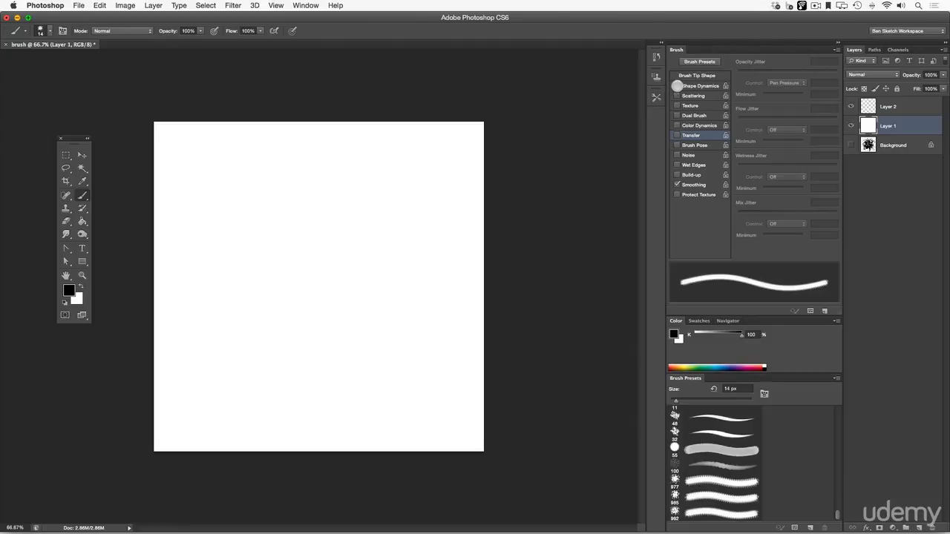
Step: Enable Shape Dynamics and Transfer for the brush and show the settings of each
{"action": "left_click", "coordinate": [676, 87]}
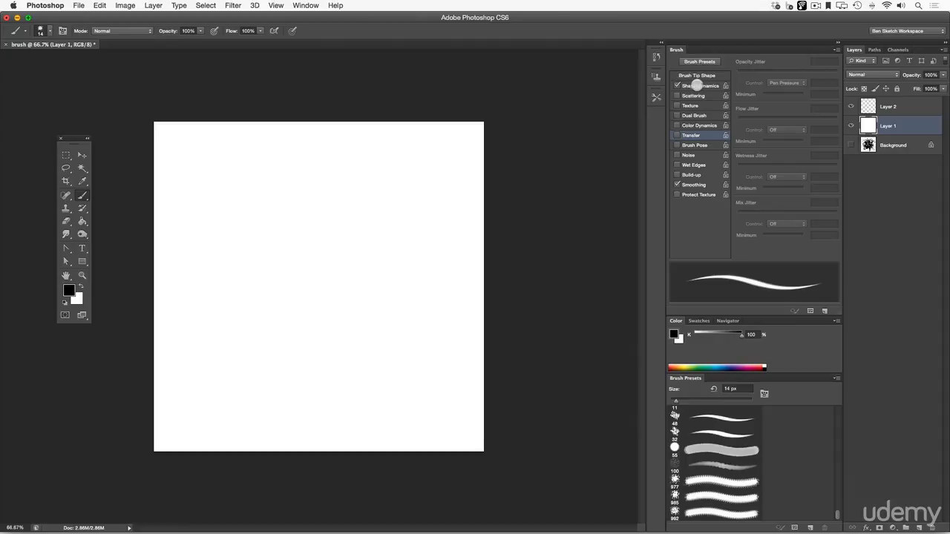
{"action": "left_click", "coordinate": [696, 86]}
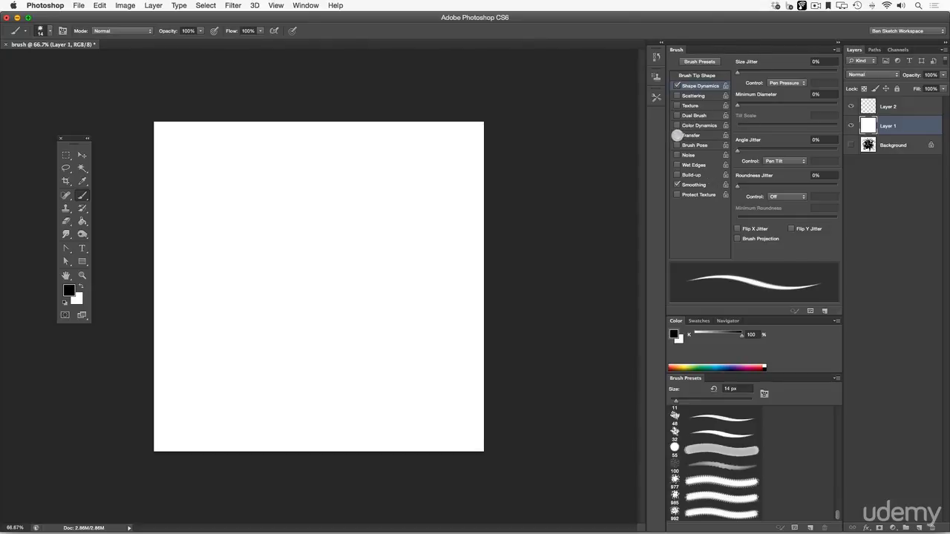
{"action": "left_click", "coordinate": [677, 136]}
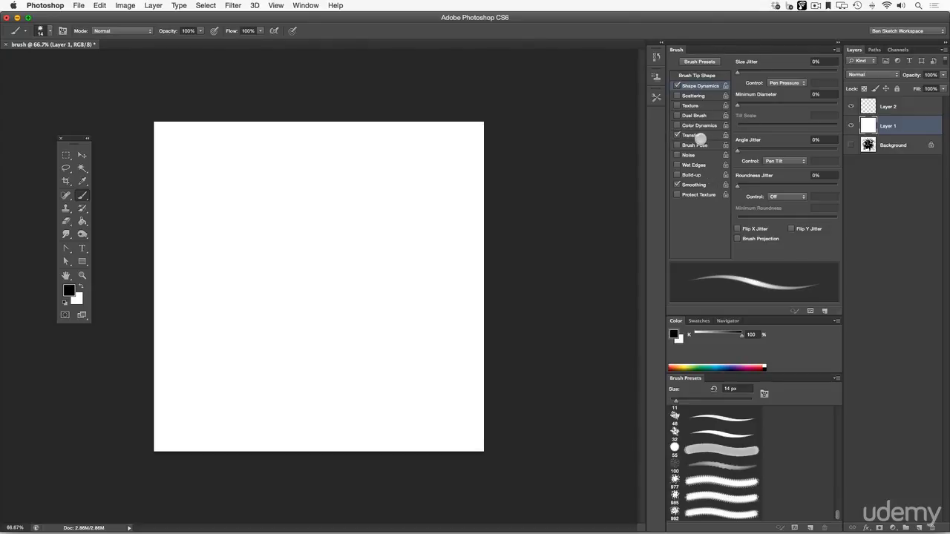
{"action": "left_click", "coordinate": [703, 135]}
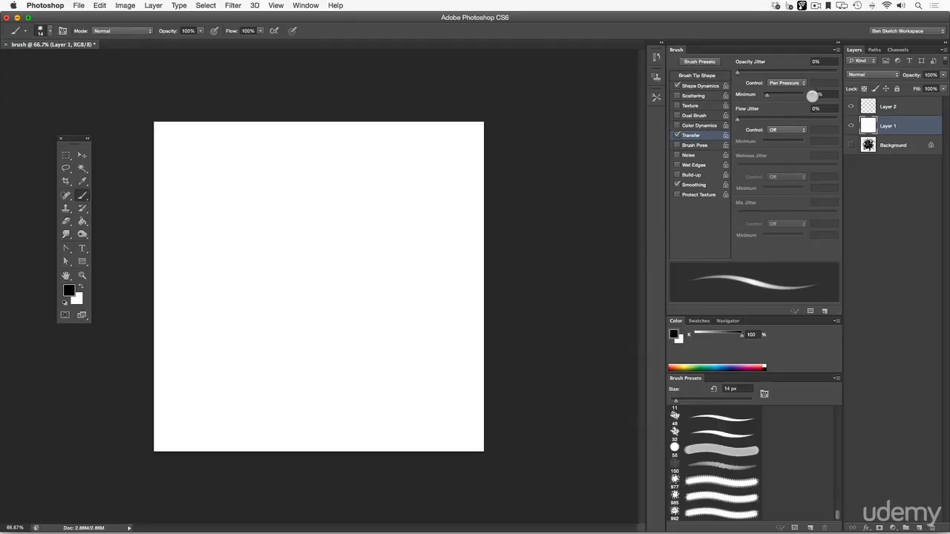
Step: Activate Layer 2, set the 8 px brush tip's spacing to 1%, and try a stroke on the canvas
{"action": "key", "text": "alt+bracketright"}
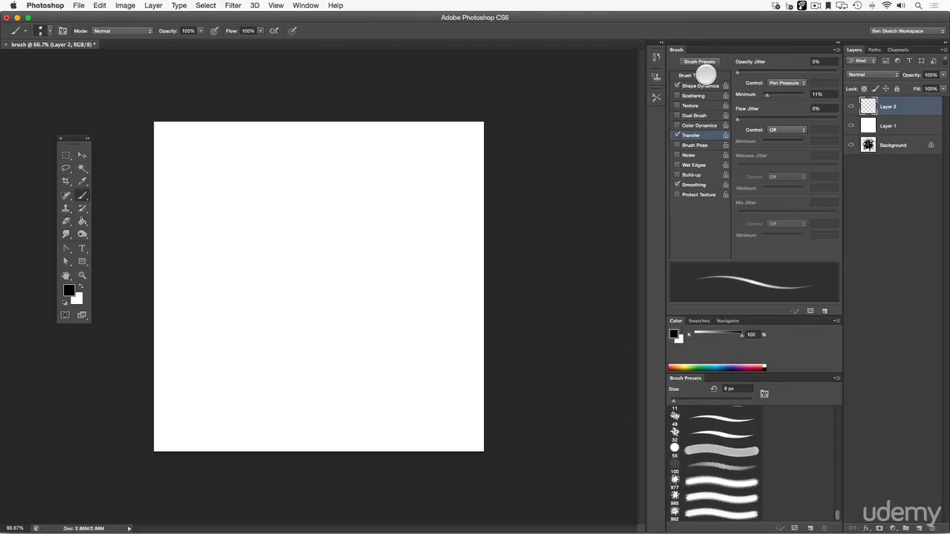
{"action": "left_click", "coordinate": [705, 75]}
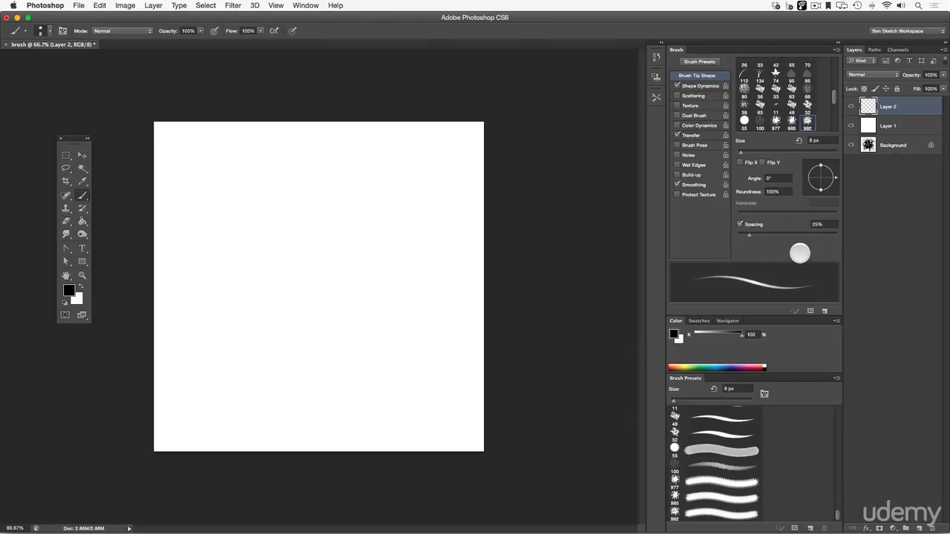
{"action": "left_click_drag", "start_coordinate": [749, 235], "coordinate": [720, 235]}
{"action": "mouse_move", "coordinate": [261, 161]}
{"action": "left_mouse_down"}
{"action": "mouse_move", "coordinate": [214, 295]}
{"action": "mouse_move", "coordinate": [295, 198]}
{"action": "mouse_move", "coordinate": [277, 321]}
{"action": "mouse_move", "coordinate": [222, 272]}
{"action": "mouse_move", "coordinate": [256, 327]}
{"action": "mouse_move", "coordinate": [286, 202]}
{"action": "mouse_move", "coordinate": [361, 225]}
{"action": "left_mouse_up"}
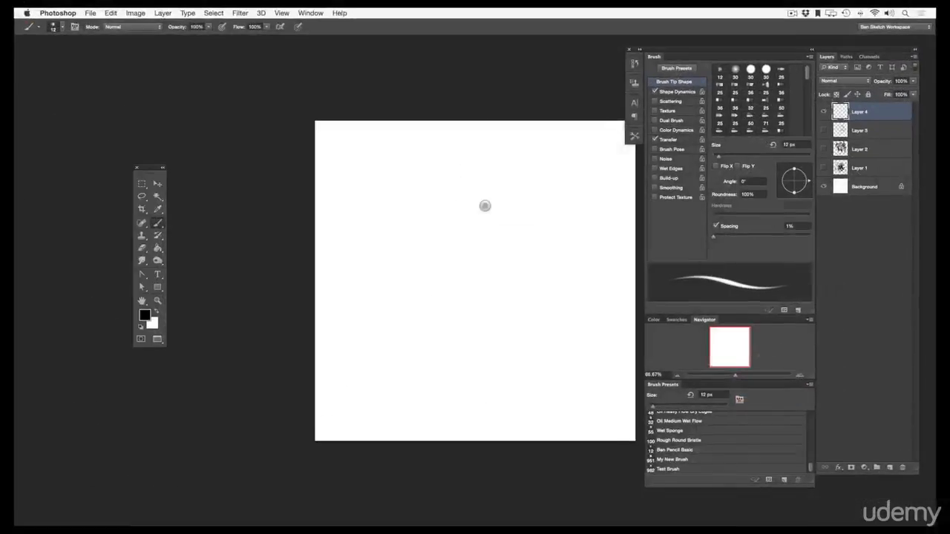
Step: Sketch a character's rounded square head with two round eyes and a small mouth, one raised arm, and the start of the body on Layer 4
{"action": "mouse_move", "coordinate": [431, 197]}
{"action": "left_mouse_down"}
{"action": "mouse_move", "coordinate": [506, 192]}
{"action": "mouse_move", "coordinate": [435, 296]}
{"action": "mouse_move", "coordinate": [524, 254]}
{"action": "mouse_move", "coordinate": [505, 183]}
{"action": "left_mouse_up"}
{"action": "mouse_move", "coordinate": [454, 219]}
{"action": "left_mouse_down"}
{"action": "mouse_move", "coordinate": [496, 221]}
{"action": "mouse_move", "coordinate": [478, 239]}
{"action": "left_mouse_up"}
{"action": "left_click_drag", "start_coordinate": [437, 291], "coordinate": [439, 356]}
{"action": "mouse_move", "coordinate": [446, 311]}
{"action": "left_mouse_down"}
{"action": "mouse_move", "coordinate": [519, 301]}
{"action": "mouse_move", "coordinate": [468, 337]}
{"action": "mouse_move", "coordinate": [450, 329]}
{"action": "mouse_move", "coordinate": [443, 298]}
{"action": "mouse_move", "coordinate": [470, 314]}
{"action": "left_mouse_up"}
{"action": "mouse_move", "coordinate": [429, 259]}
{"action": "left_mouse_down"}
{"action": "mouse_move", "coordinate": [404, 215]}
{"action": "mouse_move", "coordinate": [379, 239]}
{"action": "mouse_move", "coordinate": [431, 263]}
{"action": "left_mouse_up"}
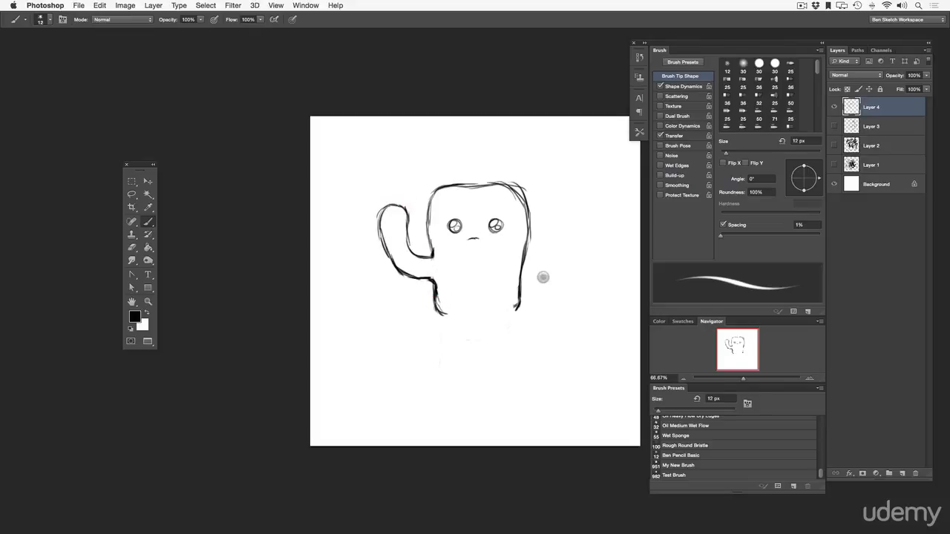
Step: Draw the lowered arm, clean up the head's corner, complete the body and legs, and widen the mouth line
{"action": "mouse_move", "coordinate": [525, 259]}
{"action": "left_mouse_down"}
{"action": "mouse_move", "coordinate": [556, 321]}
{"action": "mouse_move", "coordinate": [522, 267]}
{"action": "mouse_move", "coordinate": [557, 305]}
{"action": "mouse_move", "coordinate": [546, 279]}
{"action": "left_mouse_up"}
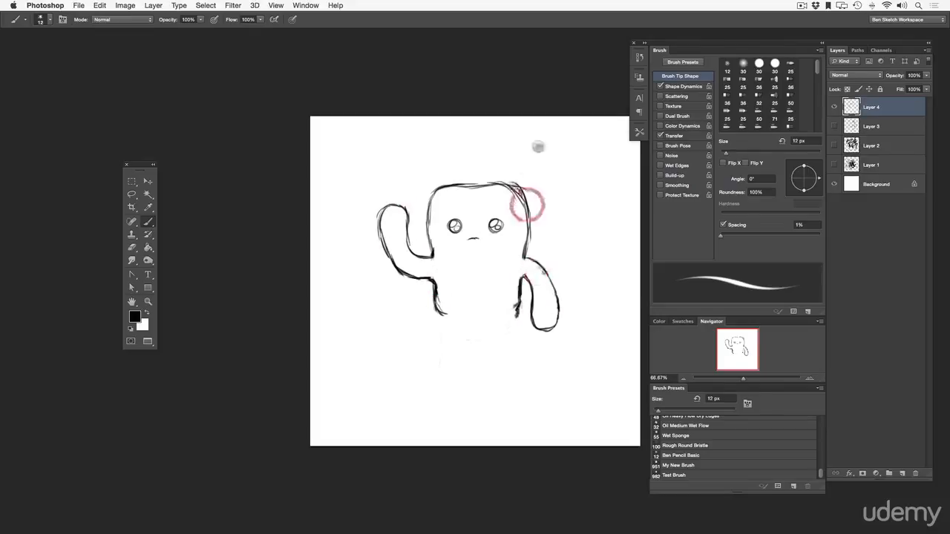
{"action": "left_click_drag", "start_coordinate": [526, 205], "coordinate": [499, 190]}
{"action": "mouse_move", "coordinate": [436, 301]}
{"action": "left_mouse_down"}
{"action": "mouse_move", "coordinate": [428, 376]}
{"action": "mouse_move", "coordinate": [466, 356]}
{"action": "mouse_move", "coordinate": [522, 384]}
{"action": "mouse_move", "coordinate": [431, 294]}
{"action": "mouse_move", "coordinate": [525, 236]}
{"action": "mouse_move", "coordinate": [427, 279]}
{"action": "mouse_move", "coordinate": [431, 186]}
{"action": "mouse_move", "coordinate": [520, 305]}
{"action": "left_mouse_up"}
{"action": "left_click_drag", "start_coordinate": [469, 238], "coordinate": [484, 236]}
Step: Move the character's eyes further apart with the Lasso tool and draw a wide open mouth filled with teeth
{"action": "key", "text": "l"}
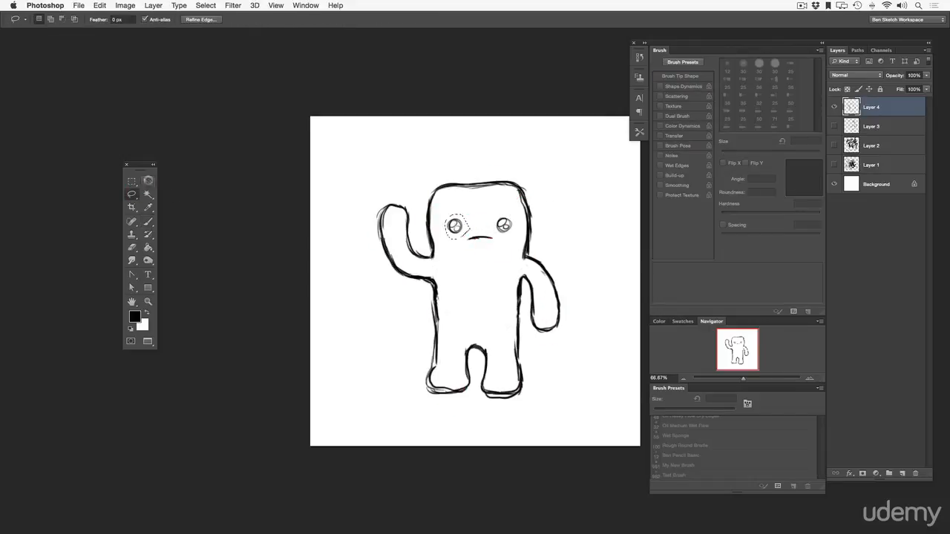
{"action": "key", "text": "b"}
{"action": "mouse_move", "coordinate": [462, 234]}
{"action": "left_mouse_down"}
{"action": "mouse_move", "coordinate": [493, 229]}
{"action": "mouse_move", "coordinate": [463, 246]}
{"action": "mouse_move", "coordinate": [498, 245]}
{"action": "mouse_move", "coordinate": [460, 238]}
{"action": "mouse_move", "coordinate": [480, 246]}
{"action": "mouse_move", "coordinate": [495, 236]}
{"action": "mouse_move", "coordinate": [472, 247]}
{"action": "left_mouse_up"}
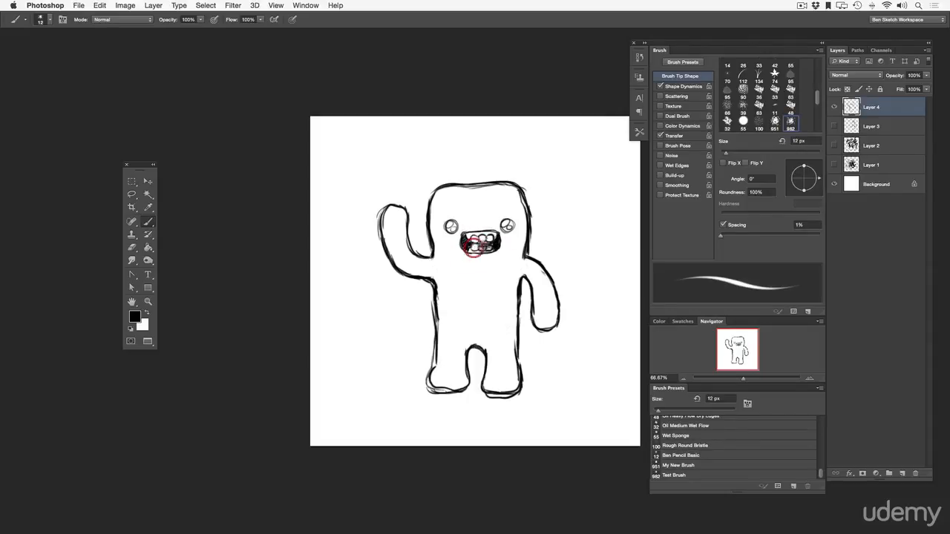
Step: Add short eyebrows above the eyes and small slime drips across the forehead
{"action": "left_click_drag", "start_coordinate": [500, 207], "coordinate": [508, 207]}
{"action": "left_click_drag", "start_coordinate": [445, 209], "coordinate": [492, 200]}
{"action": "left_click_drag", "start_coordinate": [450, 196], "coordinate": [438, 214]}
Step: Draw slime drips below the face and hanging from the raised arm and the lowered hand
{"action": "mouse_move", "coordinate": [445, 254]}
{"action": "left_mouse_down"}
{"action": "mouse_move", "coordinate": [479, 208]}
{"action": "mouse_move", "coordinate": [412, 281]}
{"action": "left_mouse_up"}
{"action": "left_click_drag", "start_coordinate": [402, 272], "coordinate": [411, 283]}
{"action": "left_click_drag", "start_coordinate": [379, 215], "coordinate": [382, 239]}
{"action": "mouse_move", "coordinate": [552, 329]}
{"action": "left_mouse_down"}
{"action": "mouse_move", "coordinate": [537, 329]}
{"action": "mouse_move", "coordinate": [546, 334]}
{"action": "left_mouse_up"}
{"action": "left_click_drag", "start_coordinate": [545, 334], "coordinate": [556, 325]}
Step: Redraw the outlines of both feet and the outer leg, undoing one misplaced stroke
{"action": "left_click_drag", "start_coordinate": [429, 389], "coordinate": [469, 384]}
{"action": "left_click_drag", "start_coordinate": [525, 355], "coordinate": [487, 393]}
{"action": "left_click_drag", "start_coordinate": [479, 381], "coordinate": [520, 390]}
{"action": "key", "text": "super+z"}
{"action": "left_click_drag", "start_coordinate": [519, 344], "coordinate": [525, 389]}
{"action": "left_click_drag", "start_coordinate": [522, 310], "coordinate": [524, 387]}
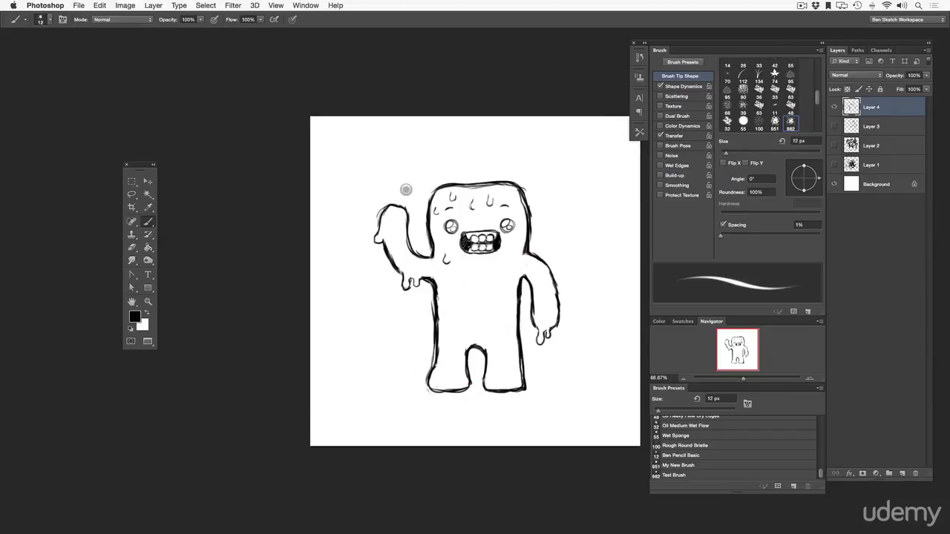
Step: Rework the head's top and side outline into a wavy, dripping edge
{"action": "mouse_move", "coordinate": [442, 187]}
{"action": "left_mouse_down"}
{"action": "mouse_move", "coordinate": [504, 176]}
{"action": "mouse_move", "coordinate": [519, 188]}
{"action": "mouse_move", "coordinate": [534, 239]}
{"action": "mouse_move", "coordinate": [530, 210]}
{"action": "mouse_move", "coordinate": [532, 245]}
{"action": "left_mouse_up"}
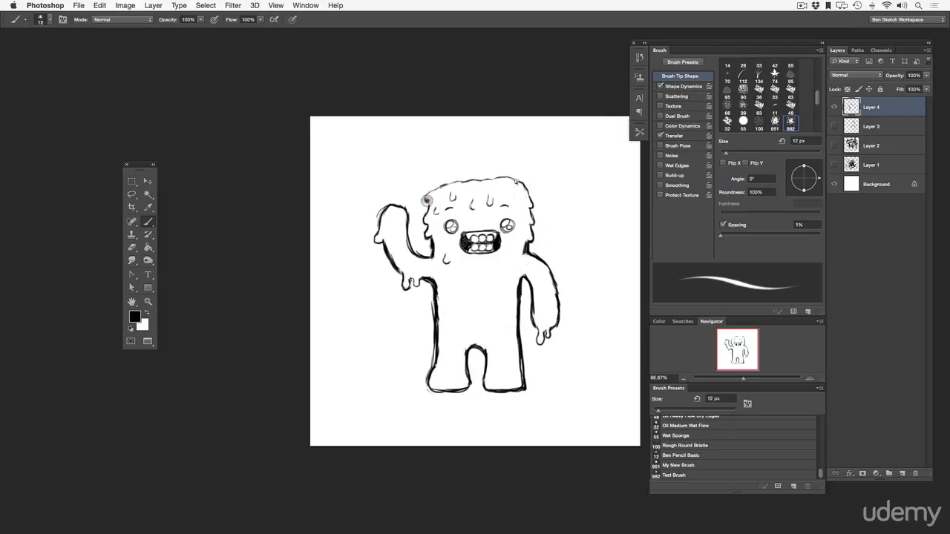
{"action": "left_click_drag", "start_coordinate": [431, 193], "coordinate": [452, 180]}
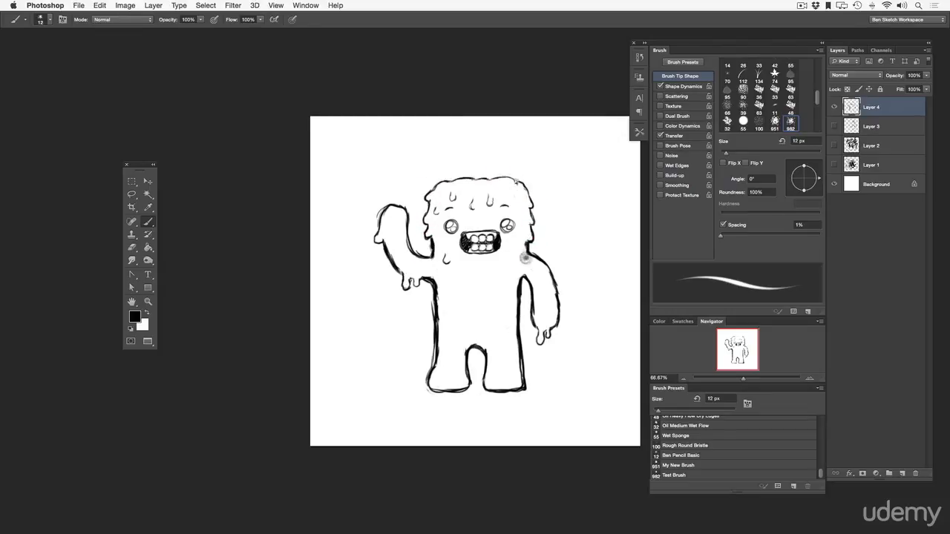
Step: Rework the body's sides and both arms into wavy, dripping edges and add small slime drips inside the lowered arm
{"action": "left_click_drag", "start_coordinate": [433, 281], "coordinate": [436, 364]}
{"action": "mouse_move", "coordinate": [521, 360]}
{"action": "left_mouse_down"}
{"action": "mouse_move", "coordinate": [519, 286]}
{"action": "mouse_move", "coordinate": [523, 372]}
{"action": "left_mouse_up"}
{"action": "mouse_move", "coordinate": [558, 306]}
{"action": "left_mouse_down"}
{"action": "mouse_move", "coordinate": [549, 267]}
{"action": "mouse_move", "coordinate": [533, 256]}
{"action": "mouse_move", "coordinate": [559, 286]}
{"action": "left_mouse_up"}
{"action": "left_click_drag", "start_coordinate": [559, 285], "coordinate": [541, 257]}
{"action": "left_click_drag", "start_coordinate": [542, 303], "coordinate": [551, 309]}
{"action": "left_click_drag", "start_coordinate": [538, 282], "coordinate": [562, 300]}
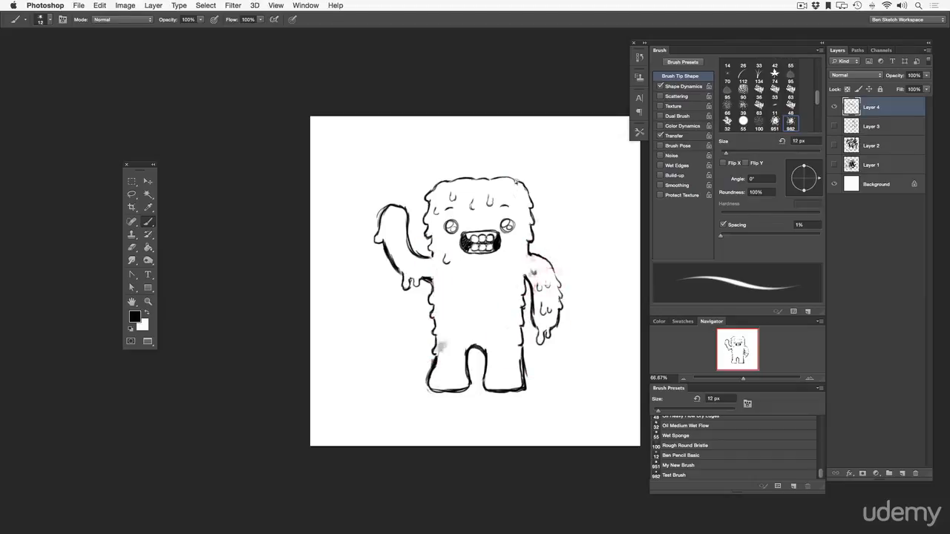
{"action": "mouse_move", "coordinate": [387, 208]}
{"action": "left_mouse_down"}
{"action": "mouse_move", "coordinate": [396, 249]}
{"action": "mouse_move", "coordinate": [386, 236]}
{"action": "mouse_move", "coordinate": [404, 281]}
{"action": "left_mouse_up"}
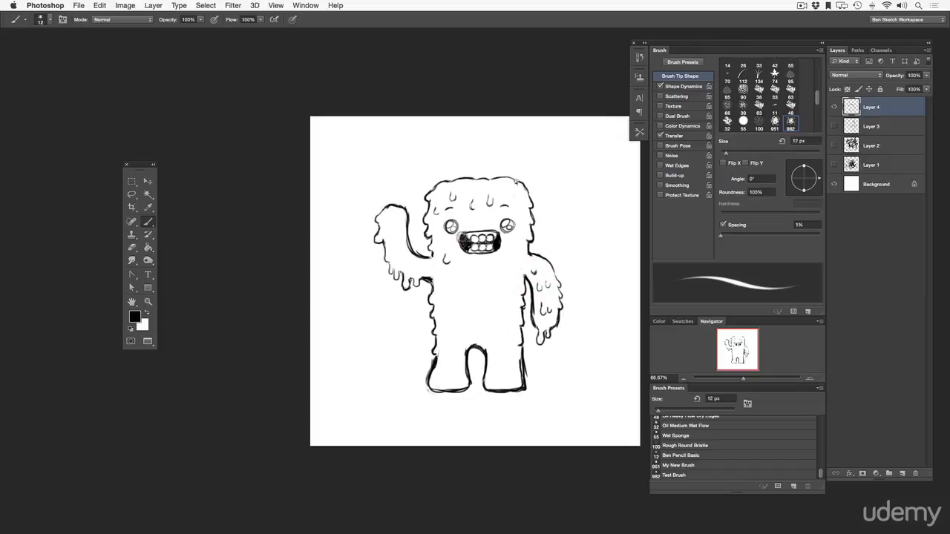
Step: Detail the face with slime drips under the mouth and darker eyes, and draw solid black briefs across the hips
{"action": "mouse_move", "coordinate": [479, 264]}
{"action": "left_mouse_down"}
{"action": "mouse_move", "coordinate": [502, 254]}
{"action": "mouse_move", "coordinate": [510, 229]}
{"action": "left_mouse_up"}
{"action": "left_click_drag", "start_coordinate": [448, 228], "coordinate": [454, 227]}
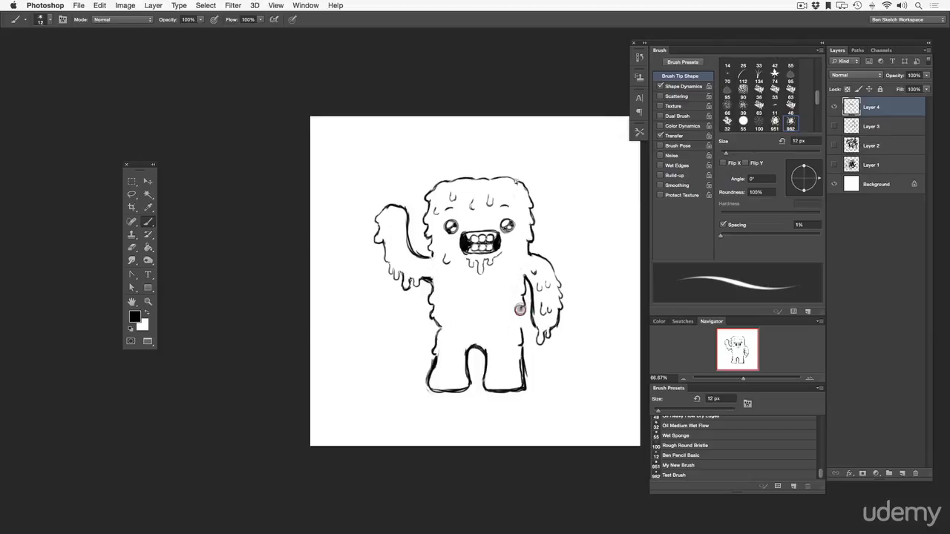
{"action": "mouse_move", "coordinate": [438, 325]}
{"action": "left_mouse_down"}
{"action": "mouse_move", "coordinate": [475, 351]}
{"action": "mouse_move", "coordinate": [520, 317]}
{"action": "mouse_move", "coordinate": [441, 327]}
{"action": "mouse_move", "coordinate": [473, 331]}
{"action": "mouse_move", "coordinate": [471, 344]}
{"action": "mouse_move", "coordinate": [509, 323]}
{"action": "mouse_move", "coordinate": [486, 338]}
{"action": "mouse_move", "coordinate": [515, 316]}
{"action": "left_mouse_up"}
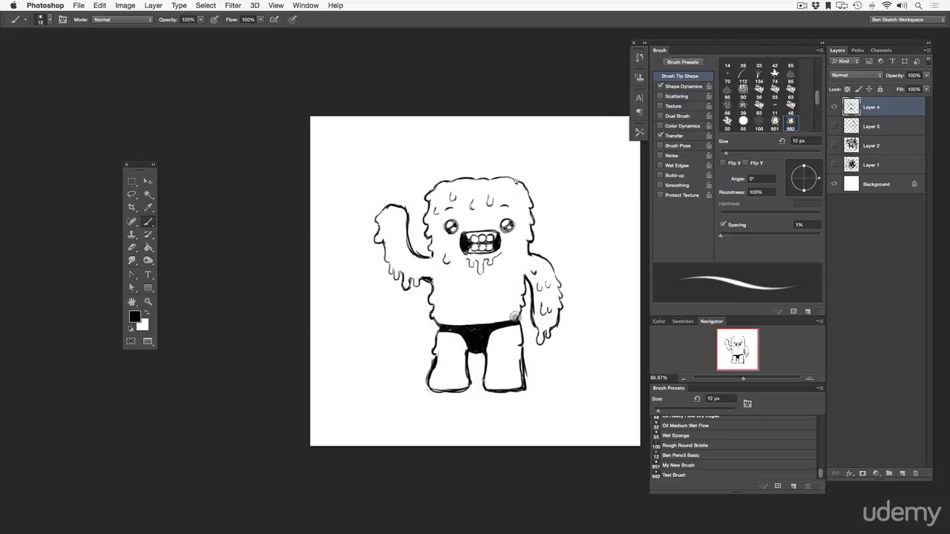
Step: Redraw the legs, feet and raised arm with dripping edges and scatter small slime drips over the body
{"action": "mouse_move", "coordinate": [436, 358]}
{"action": "left_mouse_down"}
{"action": "mouse_move", "coordinate": [443, 388]}
{"action": "mouse_move", "coordinate": [432, 387]}
{"action": "left_mouse_up"}
{"action": "left_click_drag", "start_coordinate": [469, 352], "coordinate": [466, 390]}
{"action": "mouse_move", "coordinate": [437, 354]}
{"action": "left_mouse_down"}
{"action": "mouse_move", "coordinate": [424, 389]}
{"action": "mouse_move", "coordinate": [488, 392]}
{"action": "mouse_move", "coordinate": [484, 377]}
{"action": "mouse_move", "coordinate": [505, 392]}
{"action": "left_mouse_up"}
{"action": "left_click_drag", "start_coordinate": [520, 351], "coordinate": [534, 387]}
{"action": "left_click_drag", "start_coordinate": [464, 326], "coordinate": [483, 321]}
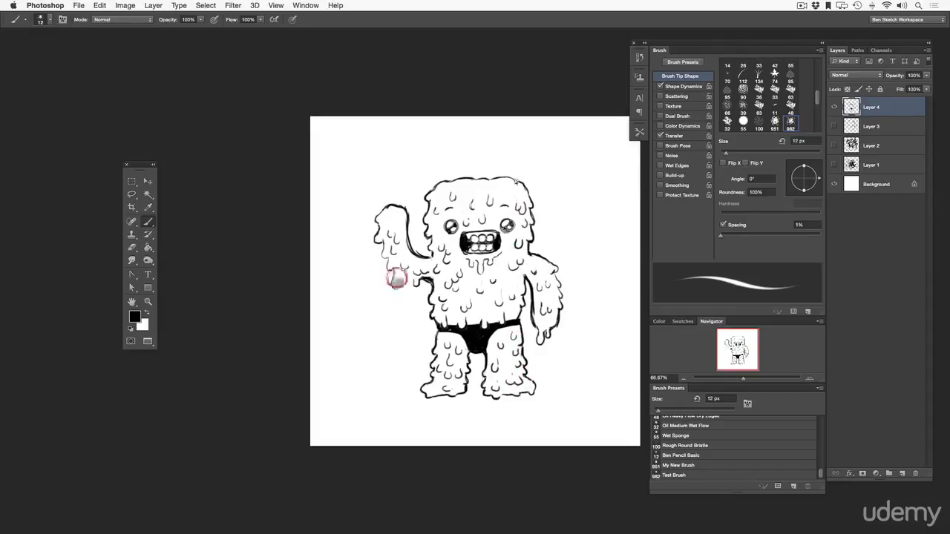
{"action": "mouse_move", "coordinate": [397, 279]}
{"action": "left_mouse_down"}
{"action": "mouse_move", "coordinate": [424, 275]}
{"action": "mouse_move", "coordinate": [384, 210]}
{"action": "left_mouse_up"}
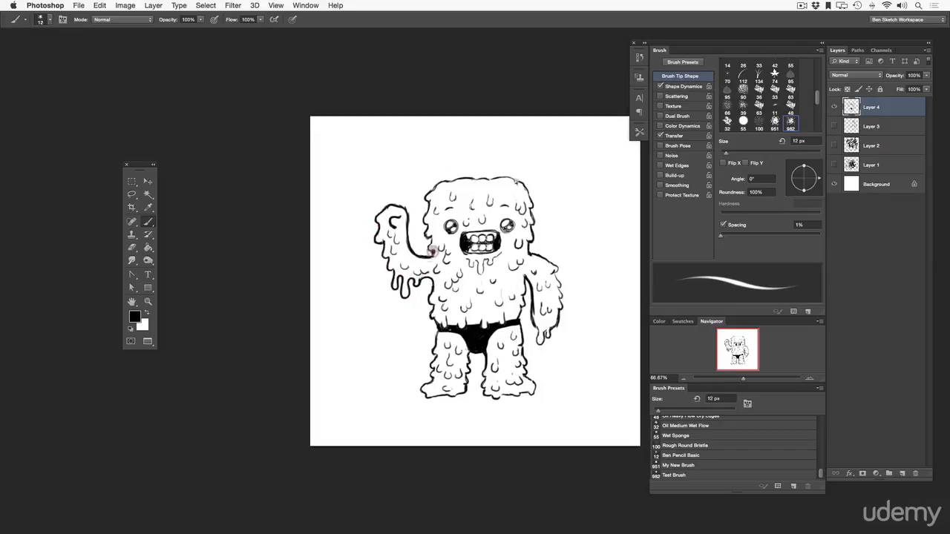
Step: Set the brush size to 8 px and redraw the mouth with a bold outline, separate teeth and solid black gaps
{"action": "left_click", "coordinate": [49, 19]}
{"action": "double_click", "coordinate": [25, 64]}
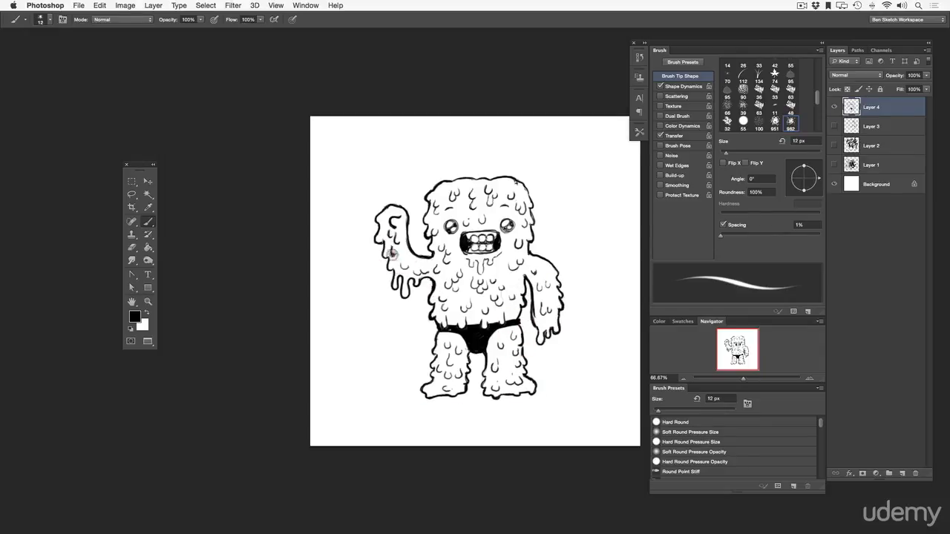
{"action": "left_click_drag", "start_coordinate": [480, 242], "coordinate": [551, 243]}
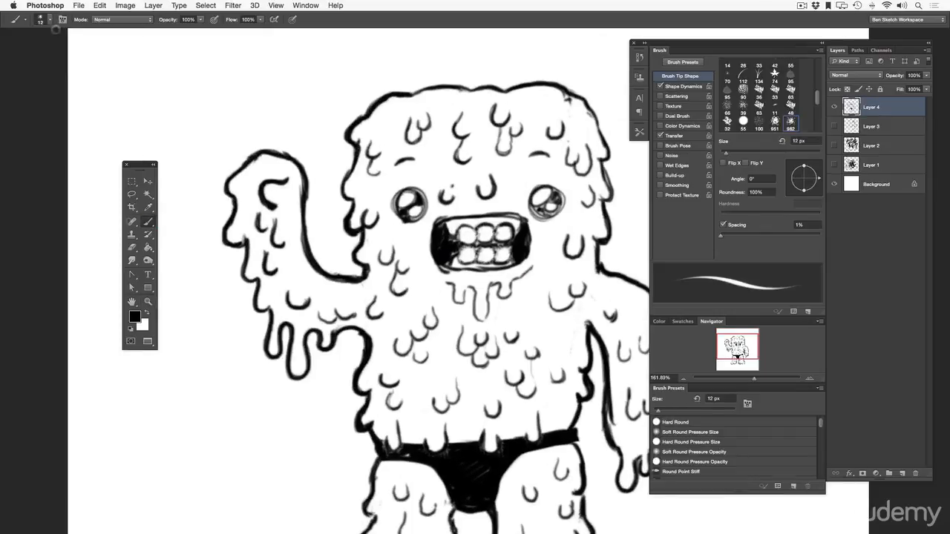
{"action": "left_click", "coordinate": [50, 21]}
{"action": "left_click_drag", "start_coordinate": [442, 218], "coordinate": [529, 221]}
{"action": "left_click_drag", "start_coordinate": [462, 256], "coordinate": [522, 248]}
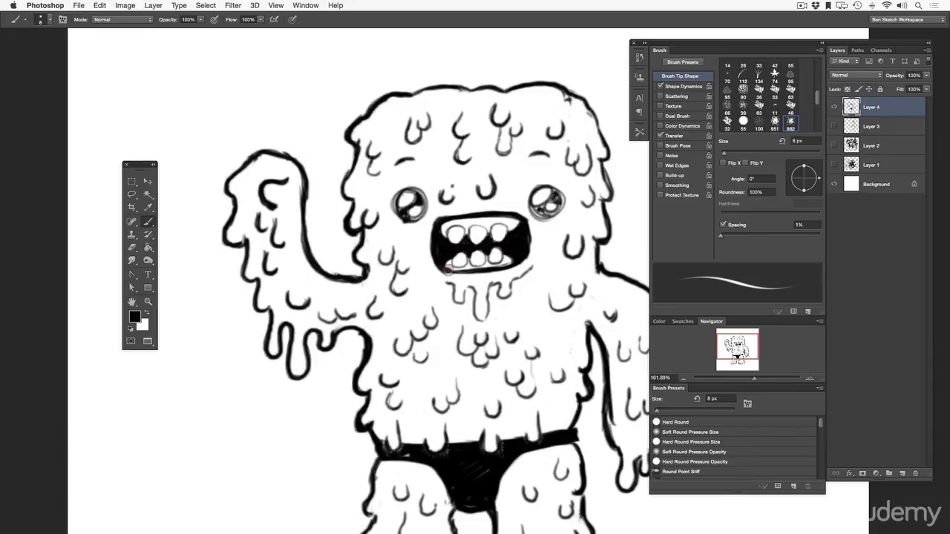
{"action": "left_click_drag", "start_coordinate": [443, 234], "coordinate": [474, 229]}
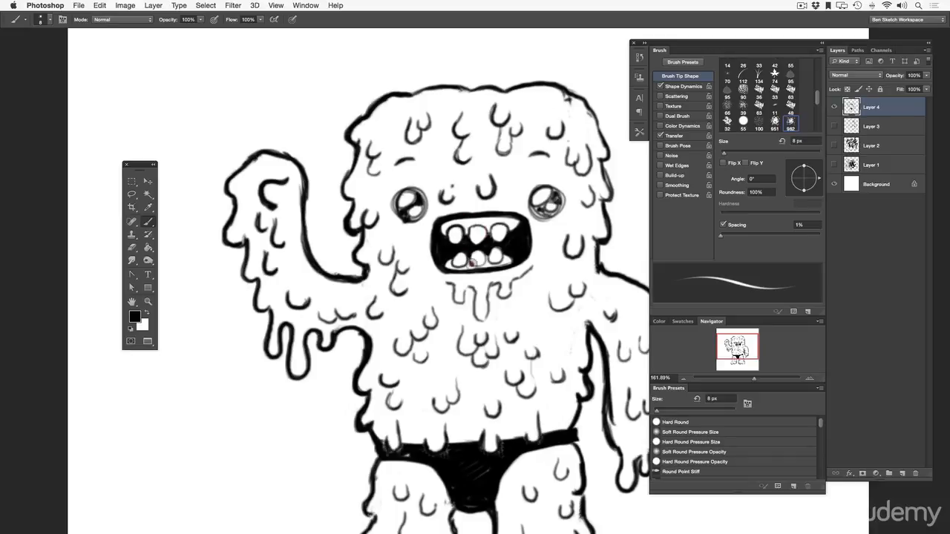
{"action": "mouse_move", "coordinate": [472, 263]}
{"action": "left_mouse_down"}
{"action": "mouse_move", "coordinate": [490, 245]}
{"action": "mouse_move", "coordinate": [512, 258]}
{"action": "left_mouse_up"}
Step: Darken both eyes, extend the eyebrows into longer arcs and strengthen the drips below the mouth
{"action": "mouse_move", "coordinate": [536, 212]}
{"action": "left_mouse_down"}
{"action": "mouse_move", "coordinate": [557, 195]}
{"action": "mouse_move", "coordinate": [545, 216]}
{"action": "left_mouse_up"}
{"action": "mouse_move", "coordinate": [401, 200]}
{"action": "left_mouse_down"}
{"action": "mouse_move", "coordinate": [423, 196]}
{"action": "mouse_move", "coordinate": [413, 217]}
{"action": "left_mouse_up"}
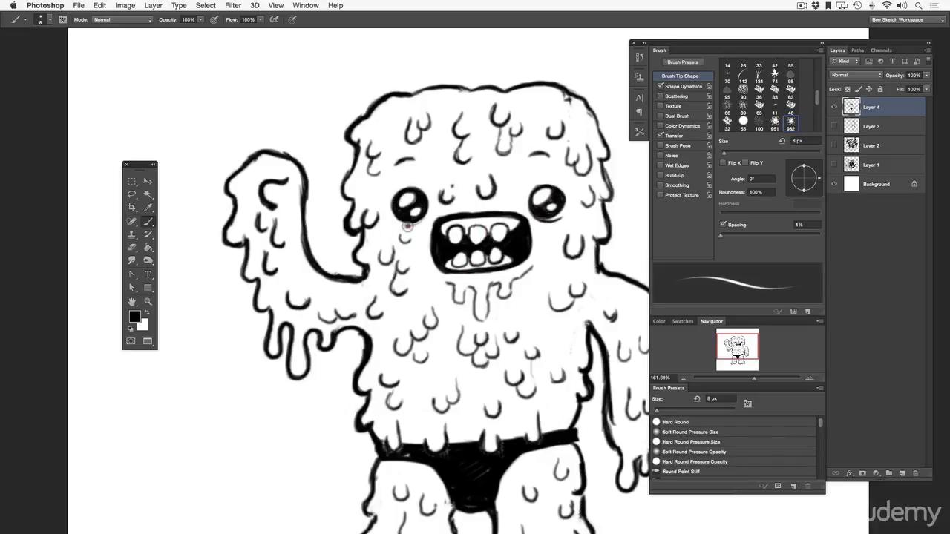
{"action": "left_click_drag", "start_coordinate": [395, 164], "coordinate": [425, 161]}
{"action": "left_click_drag", "start_coordinate": [526, 159], "coordinate": [556, 152]}
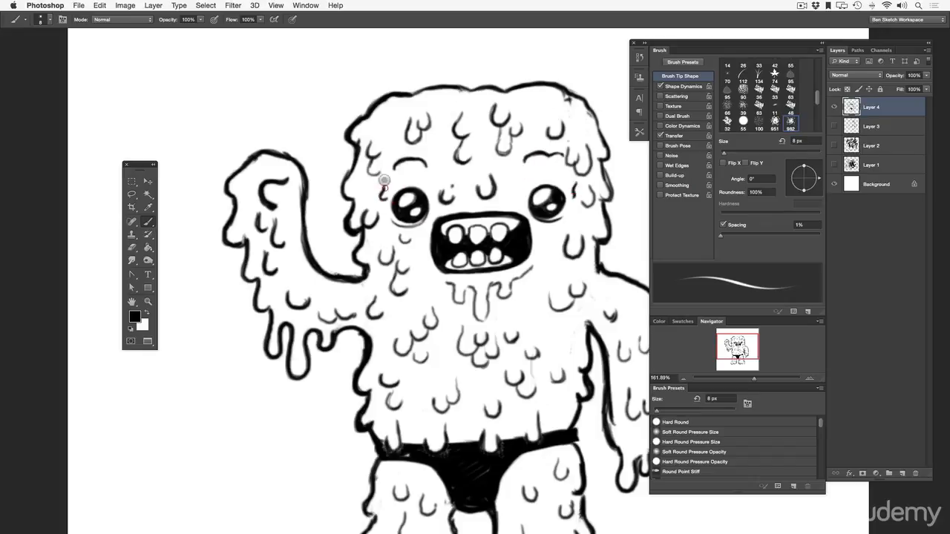
{"action": "mouse_move", "coordinate": [468, 286]}
{"action": "left_mouse_down"}
{"action": "mouse_move", "coordinate": [501, 319]}
{"action": "mouse_move", "coordinate": [538, 257]}
{"action": "left_mouse_up"}
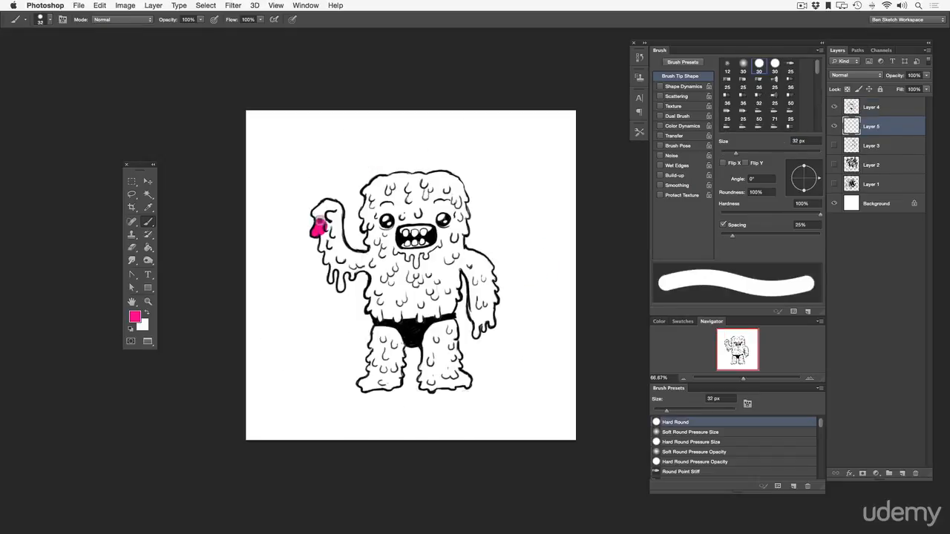
Step: Paint the whole character hot pink on Layer 5 with a hard round brush and colour the gums salmon (#ff6666)
{"action": "left_click_drag", "start_coordinate": [319, 208], "coordinate": [334, 260]}
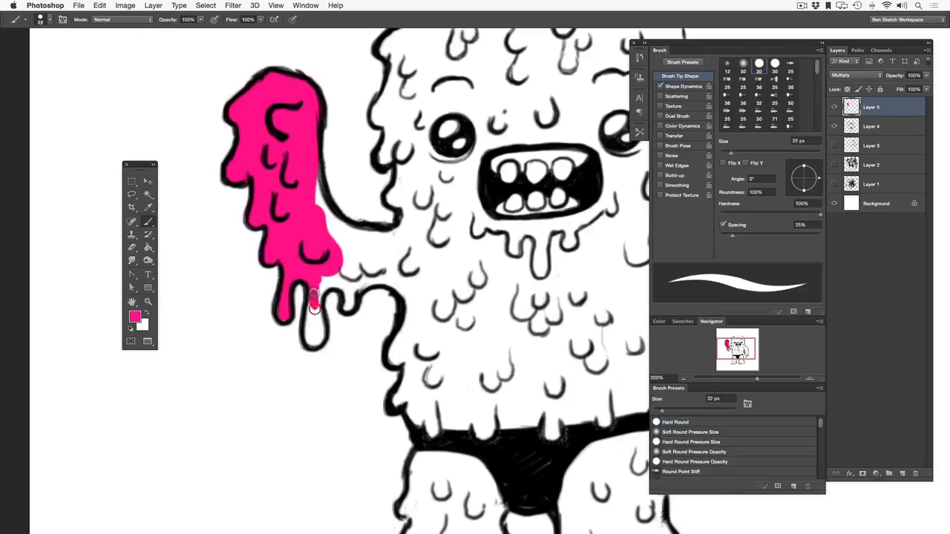
{"action": "mouse_move", "coordinate": [320, 297]}
{"action": "left_mouse_down"}
{"action": "mouse_move", "coordinate": [424, 191]}
{"action": "mouse_move", "coordinate": [446, 223]}
{"action": "mouse_move", "coordinate": [473, 386]}
{"action": "mouse_move", "coordinate": [453, 312]}
{"action": "left_mouse_up"}
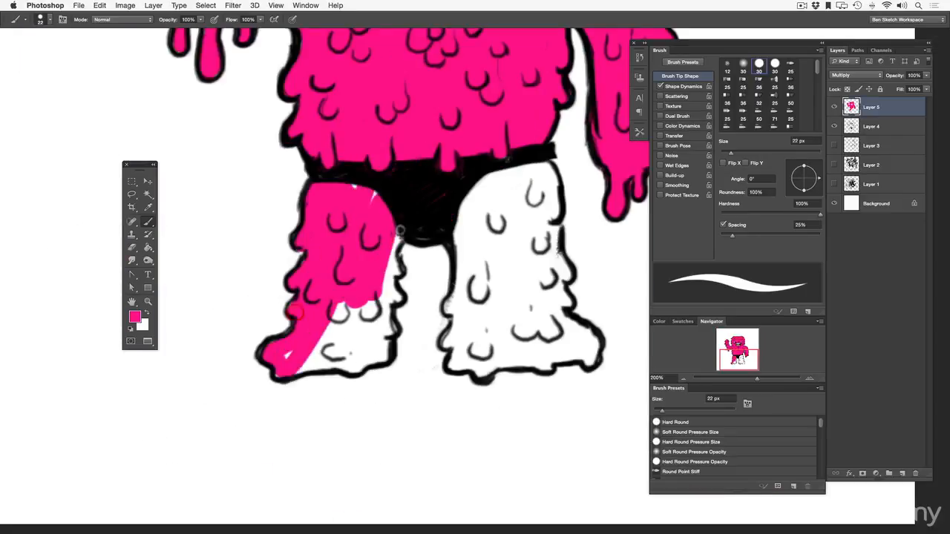
{"action": "left_click_drag", "start_coordinate": [553, 253], "coordinate": [480, 369]}
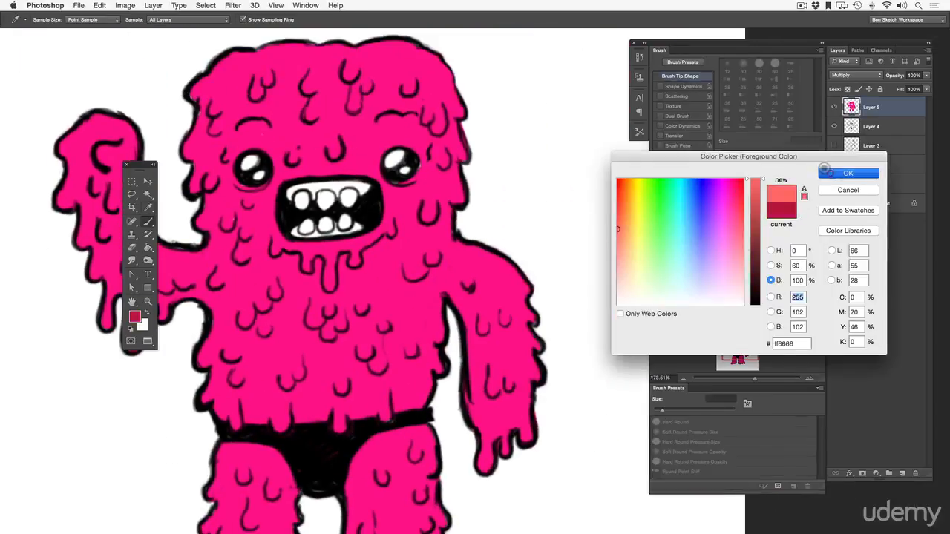
{"action": "left_click_drag", "start_coordinate": [296, 191], "coordinate": [336, 194]}
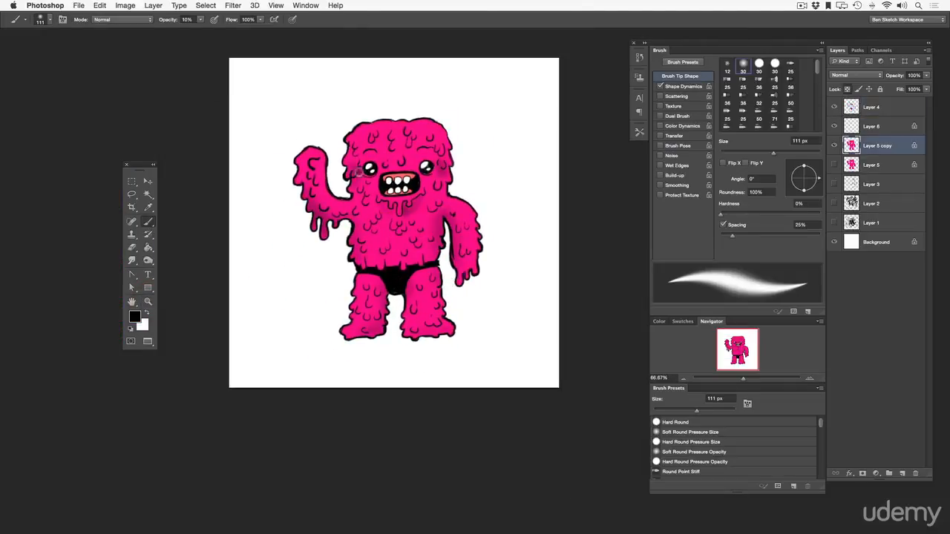
Step: Undo the last shading stroke and brush soft white highlights over the head, torso and legs at 279 px and 5% opacity
{"action": "key", "text": "super+z"}
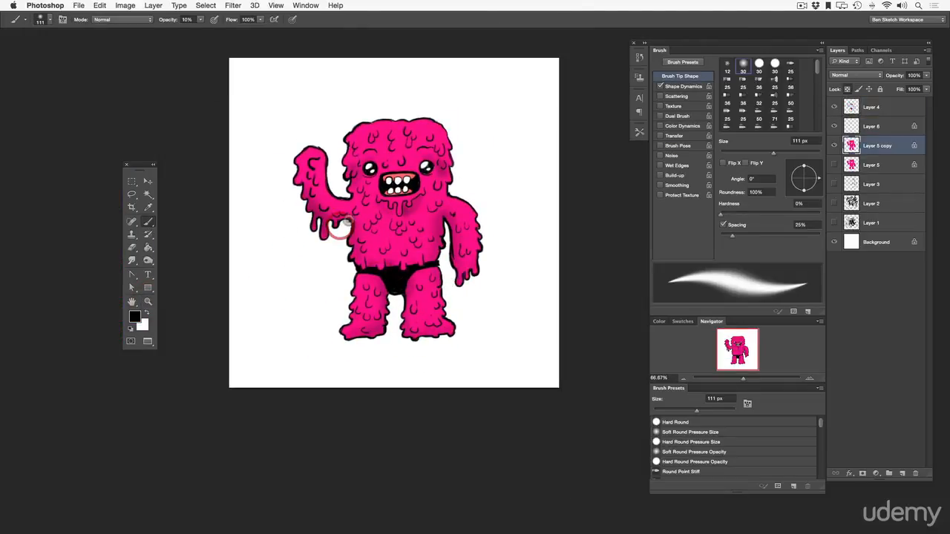
{"action": "key", "text": "x"}
{"action": "left_click", "coordinate": [50, 19]}
{"action": "key", "text": "0"}
{"action": "key", "text": "5"}
{"action": "left_click_drag", "start_coordinate": [358, 136], "coordinate": [383, 141]}
{"action": "left_click_drag", "start_coordinate": [379, 227], "coordinate": [408, 241]}
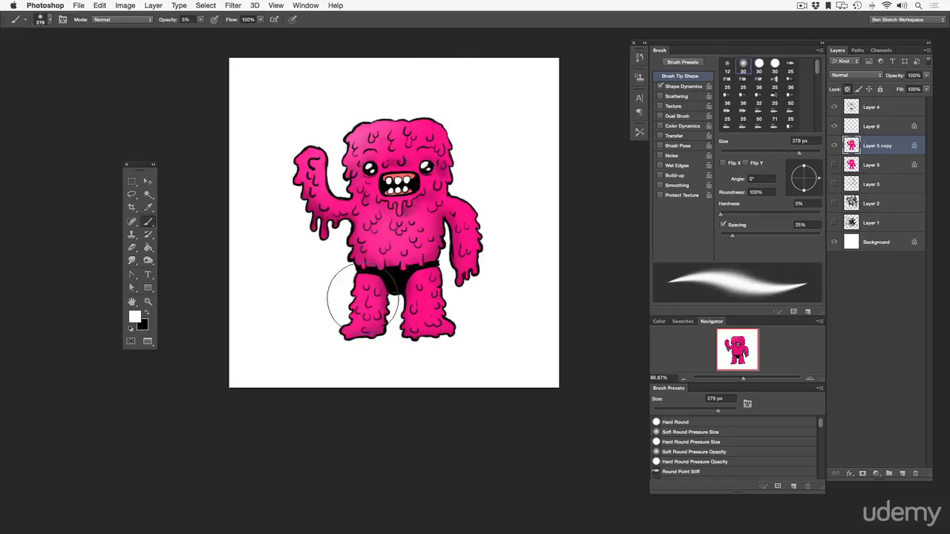
{"action": "left_click_drag", "start_coordinate": [427, 293], "coordinate": [429, 318]}
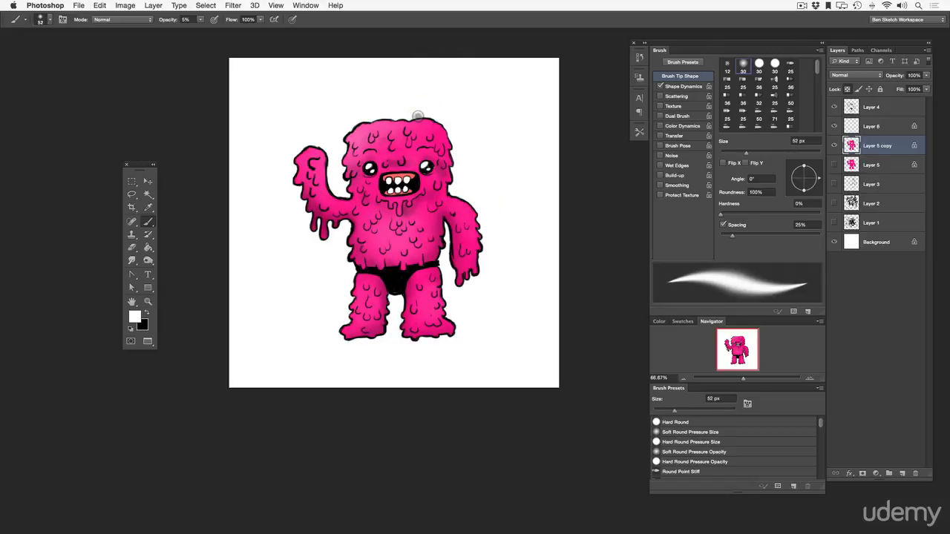
Step: Step back through the last highlight strokes, set the brush to 77% hardness and 30% opacity, and try a highlight across the head
{"action": "key", "text": "super+alt+z"}
{"action": "key", "text": "super+alt+z"}
{"action": "key", "text": "super+alt+z"}
{"action": "left_click", "coordinate": [50, 20]}
{"action": "left_click_drag", "start_coordinate": [14, 76], "coordinate": [92, 76]}
{"action": "key", "text": "3"}
{"action": "mouse_move", "coordinate": [352, 152]}
{"action": "left_mouse_down"}
{"action": "mouse_move", "coordinate": [373, 123]}
{"action": "mouse_move", "coordinate": [431, 125]}
{"action": "left_mouse_up"}
{"action": "key", "text": "super+z"}
Step: Choose a lighter pink foreground colour and paint a highlight along the top of the head on Layer 5 copy
{"action": "left_click", "coordinate": [835, 146]}
{"action": "left_click", "coordinate": [135, 317]}
{"action": "left_click", "coordinate": [736, 205]}
{"action": "left_click", "coordinate": [847, 174]}
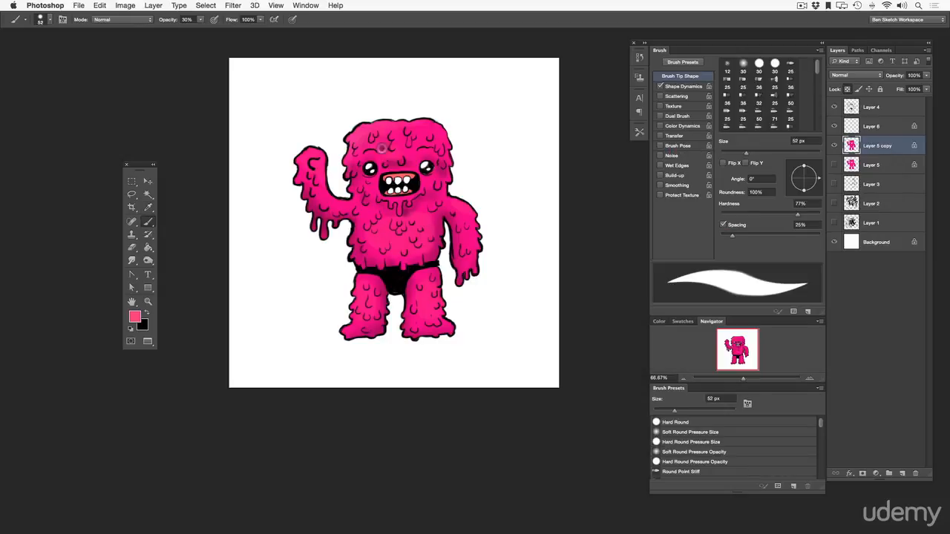
{"action": "left_click_drag", "start_coordinate": [382, 149], "coordinate": [409, 132]}
Step: Switch the foreground colour to white and paint thin highlights on the forehead drips with a 9 px brush at 30% opacity
{"action": "left_click", "coordinate": [135, 317]}
{"action": "left_click", "coordinate": [734, 201]}
{"action": "left_click", "coordinate": [847, 174]}
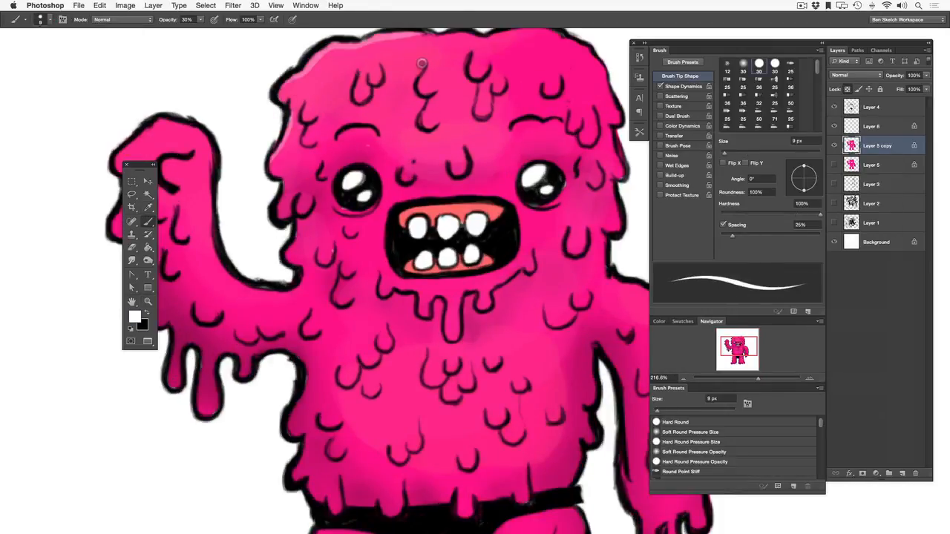
{"action": "left_click_drag", "start_coordinate": [422, 64], "coordinate": [419, 91]}
{"action": "left_click_drag", "start_coordinate": [482, 84], "coordinate": [480, 114]}
{"action": "left_click_drag", "start_coordinate": [423, 99], "coordinate": [429, 125]}
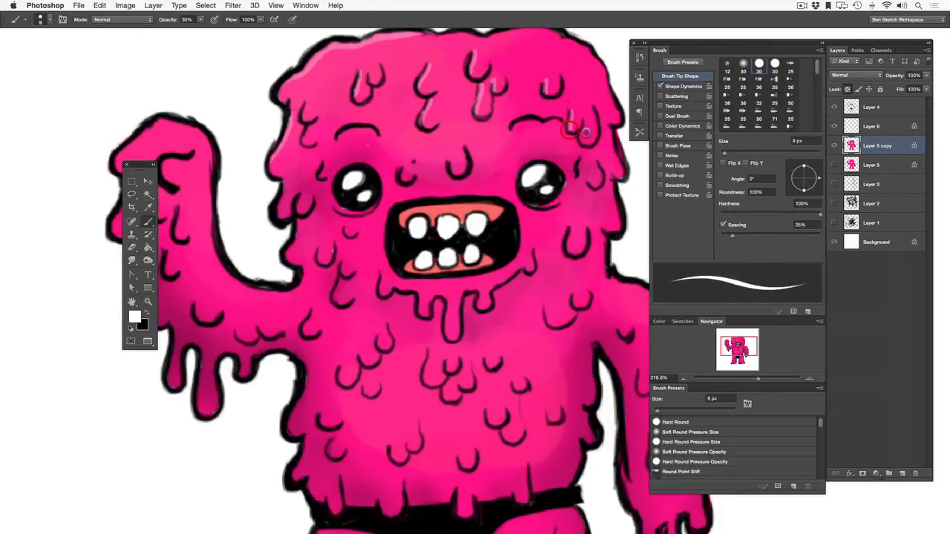
{"action": "left_click_drag", "start_coordinate": [567, 121], "coordinate": [589, 141]}
Step: Paint thin white highlights along the eyebrows, beneath the eyes and on the raised arm's edge and drips
{"action": "left_click_drag", "start_coordinate": [338, 139], "coordinate": [366, 131]}
{"action": "left_click_drag", "start_coordinate": [119, 157], "coordinate": [208, 141]}
{"action": "left_click_drag", "start_coordinate": [165, 169], "coordinate": [195, 156]}
{"action": "left_click_drag", "start_coordinate": [141, 165], "coordinate": [80, 171]}
{"action": "left_click_drag", "start_coordinate": [341, 276], "coordinate": [337, 301]}
{"action": "left_click_drag", "start_coordinate": [331, 211], "coordinate": [377, 218]}
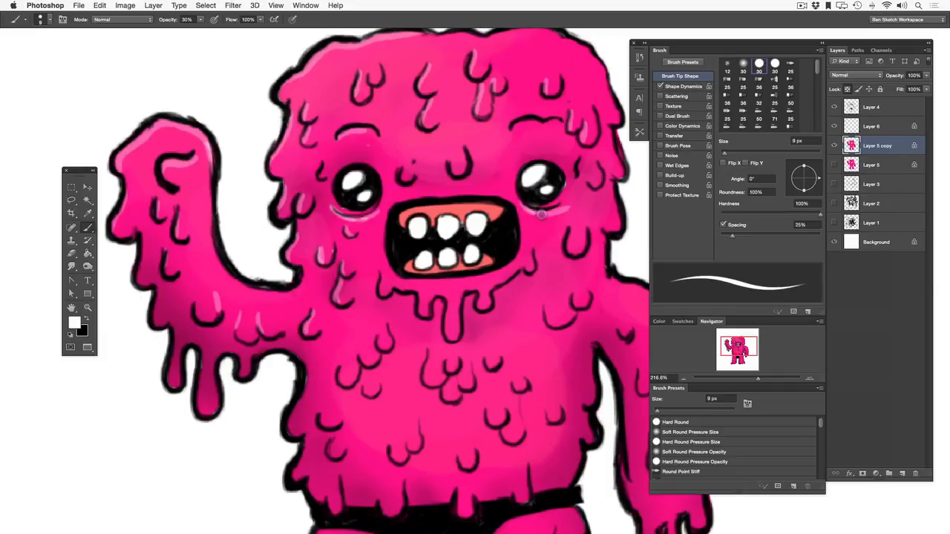
{"action": "left_click_drag", "start_coordinate": [510, 131], "coordinate": [548, 122]}
Step: Paint thin white highlights on the chin and torso drips and on the drips hanging over the waistband
{"action": "left_click_drag", "start_coordinate": [547, 306], "coordinate": [555, 325]}
{"action": "left_click_drag", "start_coordinate": [428, 352], "coordinate": [432, 384]}
{"action": "left_click_drag", "start_coordinate": [448, 302], "coordinate": [452, 338]}
{"action": "left_click_drag", "start_coordinate": [488, 406], "coordinate": [496, 426]}
{"action": "left_click_drag", "start_coordinate": [416, 419], "coordinate": [420, 439]}
{"action": "left_click_drag", "start_coordinate": [551, 405], "coordinate": [561, 421]}
{"action": "left_click_drag", "start_coordinate": [339, 481], "coordinate": [337, 518]}
{"action": "left_click_drag", "start_coordinate": [461, 488], "coordinate": [464, 518]}
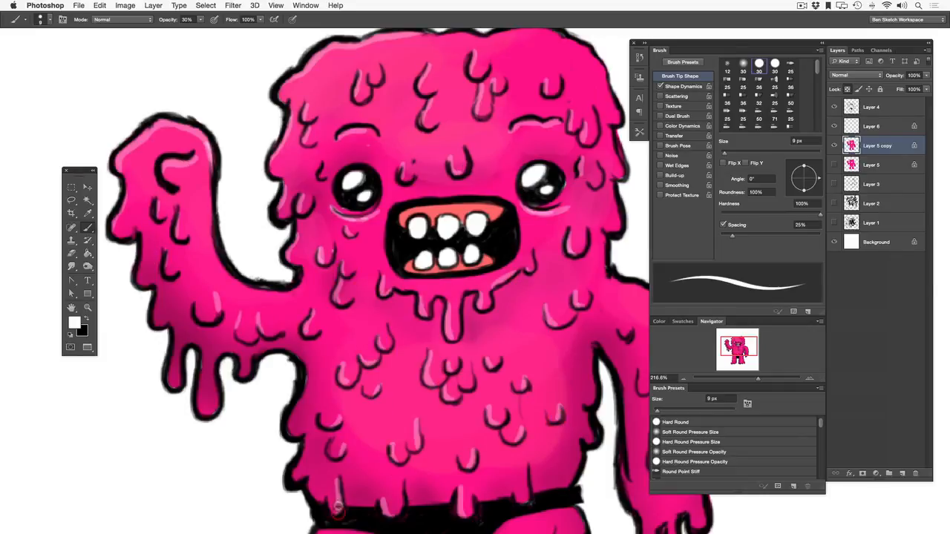
{"action": "left_click_drag", "start_coordinate": [526, 464], "coordinate": [526, 501]}
Step: Add thin white highlights to the slime drips on the lowered arm and both legs
{"action": "left_click_drag", "start_coordinate": [593, 327], "coordinate": [262, 267]}
{"action": "left_click_drag", "start_coordinate": [223, 461], "coordinate": [513, 82]}
{"action": "left_click_drag", "start_coordinate": [310, 169], "coordinate": [309, 198]}
{"action": "left_click_drag", "start_coordinate": [517, 95], "coordinate": [518, 119]}
{"action": "left_click_drag", "start_coordinate": [471, 263], "coordinate": [463, 277]}
{"action": "left_click_drag", "start_coordinate": [544, 239], "coordinate": [542, 255]}
{"action": "left_click_drag", "start_coordinate": [538, 191], "coordinate": [533, 202]}
{"action": "left_click_drag", "start_coordinate": [531, 147], "coordinate": [528, 162]}
{"action": "left_click_drag", "start_coordinate": [301, 269], "coordinate": [293, 278]}
Step: Blend the highlights on the torso drips with a 13 px Mixer Brush
{"action": "key", "text": "shift+b"}
{"action": "left_click_drag", "start_coordinate": [372, 148], "coordinate": [326, 325]}
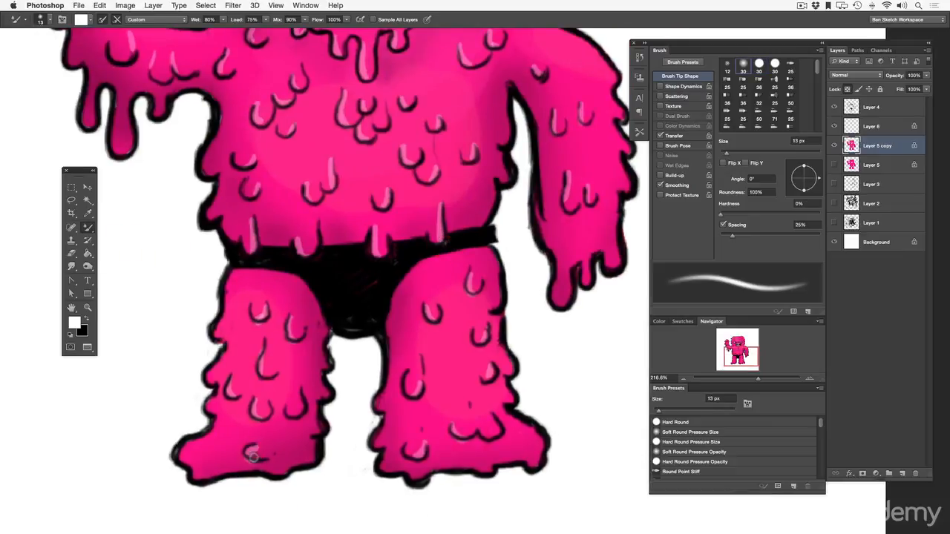
{"action": "left_click_drag", "start_coordinate": [344, 77], "coordinate": [344, 124]}
{"action": "left_click_drag", "start_coordinate": [329, 159], "coordinate": [329, 190]}
{"action": "left_click_drag", "start_coordinate": [438, 204], "coordinate": [440, 237]}
{"action": "left_click_drag", "start_coordinate": [356, 141], "coordinate": [387, 378]}
{"action": "left_click_drag", "start_coordinate": [294, 334], "coordinate": [291, 354]}
{"action": "left_click_drag", "start_coordinate": [474, 177], "coordinate": [524, 213]}
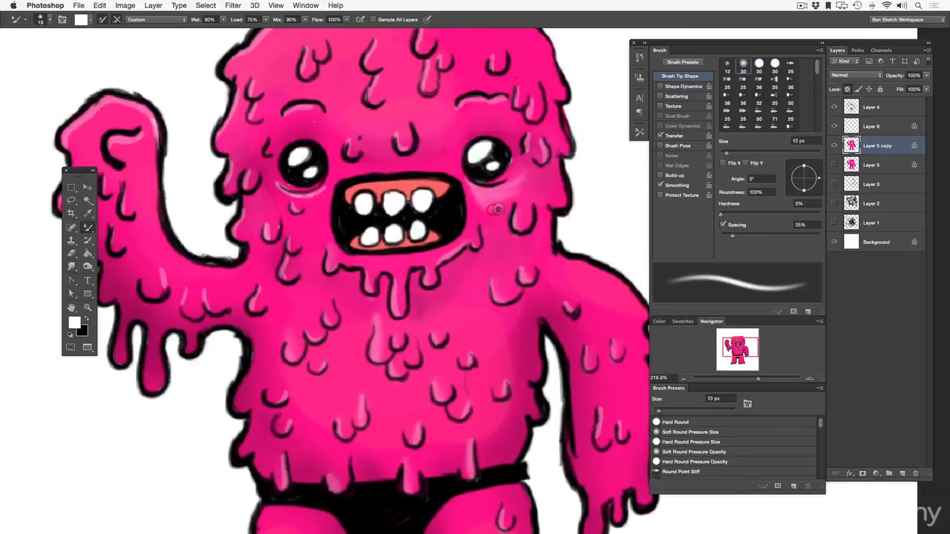
Step: Soften the highlights under the eyes, along the eyebrows and on the edges of the head and raised hand
{"action": "left_click_drag", "start_coordinate": [269, 182], "coordinate": [318, 208]}
{"action": "left_click_drag", "start_coordinate": [478, 221], "coordinate": [535, 178]}
{"action": "left_click_drag", "start_coordinate": [484, 96], "coordinate": [508, 98]}
{"action": "left_click_drag", "start_coordinate": [285, 114], "coordinate": [318, 112]}
{"action": "left_click_drag", "start_coordinate": [235, 115], "coordinate": [221, 151]}
{"action": "left_click_drag", "start_coordinate": [74, 141], "coordinate": [145, 106]}
{"action": "left_click_drag", "start_coordinate": [312, 133], "coordinate": [337, 322]}
Step: Blend the highlights on the leg drips and the remaining body drips with the Mixer Brush
{"action": "left_click_drag", "start_coordinate": [334, 505], "coordinate": [268, 67]}
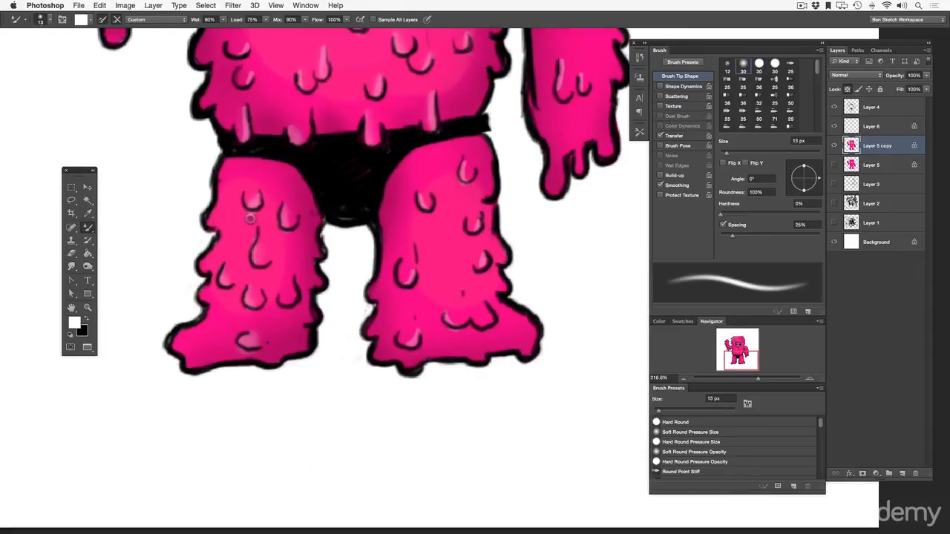
{"action": "left_click_drag", "start_coordinate": [449, 315], "coordinate": [460, 323]}
{"action": "left_click_drag", "start_coordinate": [468, 154], "coordinate": [465, 184]}
{"action": "left_click_drag", "start_coordinate": [429, 130], "coordinate": [405, 323]}
{"action": "left_click_drag", "start_coordinate": [443, 204], "coordinate": [444, 234]}
{"action": "left_click_drag", "start_coordinate": [312, 186], "coordinate": [292, 302]}
{"action": "left_click_drag", "start_coordinate": [185, 232], "coordinate": [185, 248]}
{"action": "mouse_move", "coordinate": [297, 223]}
{"action": "left_mouse_down"}
{"action": "mouse_move", "coordinate": [376, 274]}
{"action": "mouse_move", "coordinate": [442, 374]}
{"action": "left_mouse_up"}
{"action": "left_click_drag", "start_coordinate": [551, 205], "coordinate": [521, 229]}
{"action": "left_click_drag", "start_coordinate": [235, 394], "coordinate": [247, 395]}
{"action": "left_click_drag", "start_coordinate": [475, 253], "coordinate": [395, 222]}
{"action": "left_click_drag", "start_coordinate": [479, 119], "coordinate": [478, 144]}
{"action": "left_click_drag", "start_coordinate": [532, 200], "coordinate": [532, 218]}
{"action": "left_click_drag", "start_coordinate": [335, 159], "coordinate": [282, 158]}
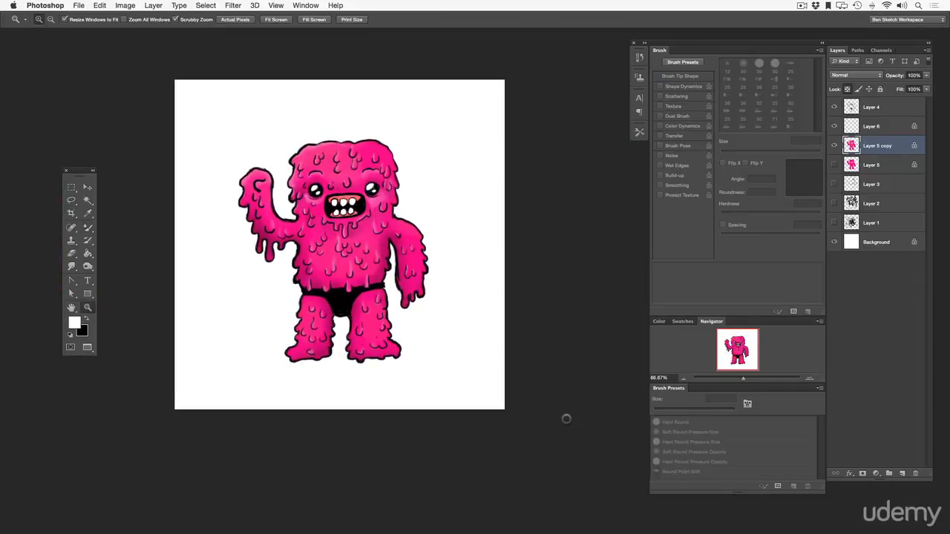
Step: Draw a circle about 803 px wide behind the character and fill it with a bright cyan swatch
{"action": "left_click", "coordinate": [473, 344]}
{"action": "left_click_drag", "start_coordinate": [473, 344], "coordinate": [595, 383]}
{"action": "left_click_drag", "start_coordinate": [88, 294], "coordinate": [139, 310]}
{"action": "left_click_drag", "start_coordinate": [264, 126], "coordinate": [528, 392]}
{"action": "key", "text": "super+t"}
{"action": "left_click_drag", "start_coordinate": [529, 392], "coordinate": [593, 457]}
{"action": "left_click", "coordinate": [50, 19]}
{"action": "left_click", "coordinate": [65, 88]}
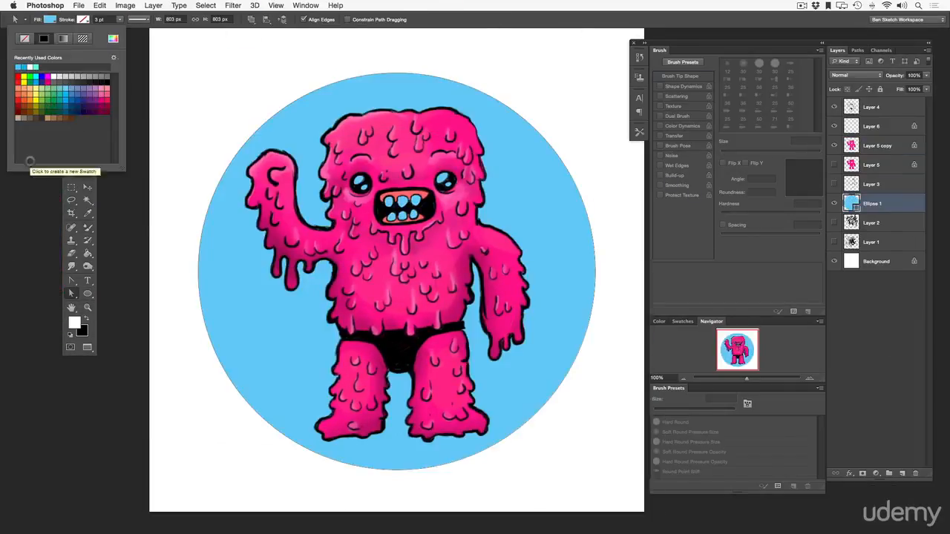
{"action": "left_click", "coordinate": [36, 76]}
Step: Add a new layer above the circle and give the circle a gradient overlay with custom light blue colours
{"action": "left_click", "coordinate": [903, 473]}
{"action": "double_click", "coordinate": [895, 222]}
{"action": "left_click", "coordinate": [95, 284]}
{"action": "left_click", "coordinate": [199, 214]}
{"action": "double_click", "coordinate": [731, 384]}
{"action": "double_click", "coordinate": [537, 384]}
{"action": "left_click", "coordinate": [844, 174]}
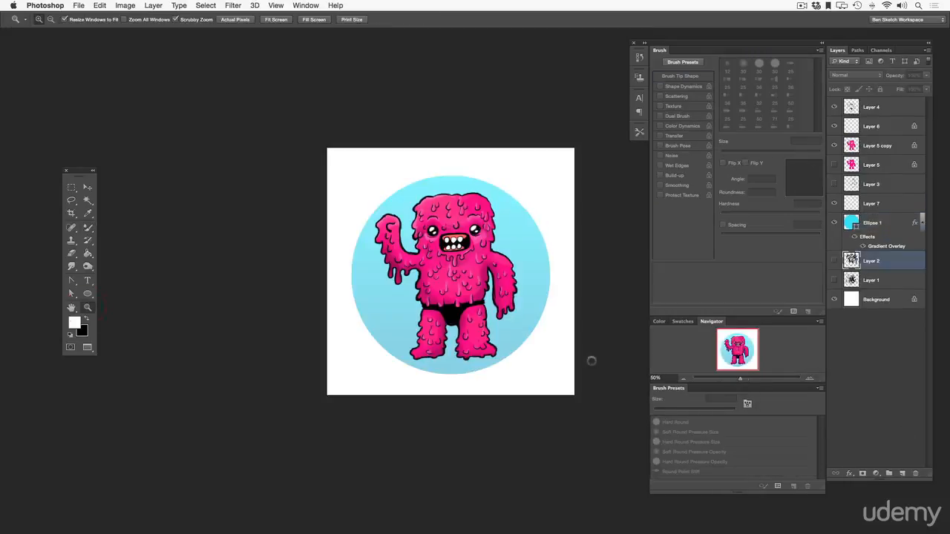
Step: Shrink the background circle and change its gradient overlay to yellow fading into blue
{"action": "left_click", "coordinate": [872, 222]}
{"action": "key", "text": "super+t"}
{"action": "left_click_drag", "start_coordinate": [550, 374], "coordinate": [539, 363]}
{"action": "key", "text": "Return"}
{"action": "double_click", "coordinate": [895, 222]}
{"action": "left_click", "coordinate": [332, 174]}
Step: Sketch a flat ground shadow beneath the feet on a new layer, using grey strokes and black strokes at 90% opacity
{"action": "left_click", "coordinate": [902, 474]}
{"action": "left_click_drag", "start_coordinate": [403, 361], "coordinate": [516, 357]}
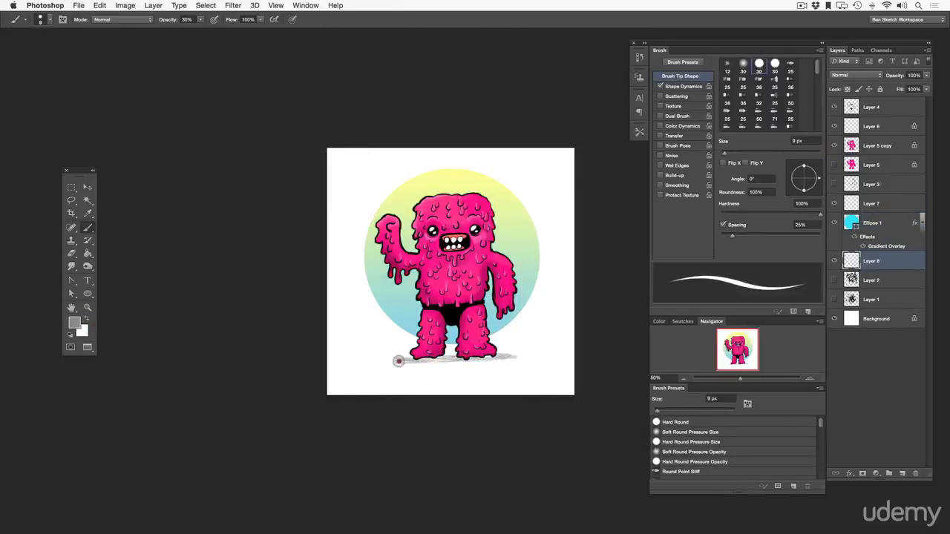
{"action": "left_click", "coordinate": [74, 322]}
{"action": "left_click_drag", "start_coordinate": [669, 275], "coordinate": [764, 307]}
{"action": "left_click", "coordinate": [848, 174]}
{"action": "key", "text": "9"}
{"action": "mouse_move", "coordinate": [427, 359]}
{"action": "left_mouse_down"}
{"action": "mouse_move", "coordinate": [513, 357]}
{"action": "mouse_move", "coordinate": [499, 358]}
{"action": "left_mouse_up"}
{"action": "key", "text": "super+t"}
{"action": "key", "text": "Return"}
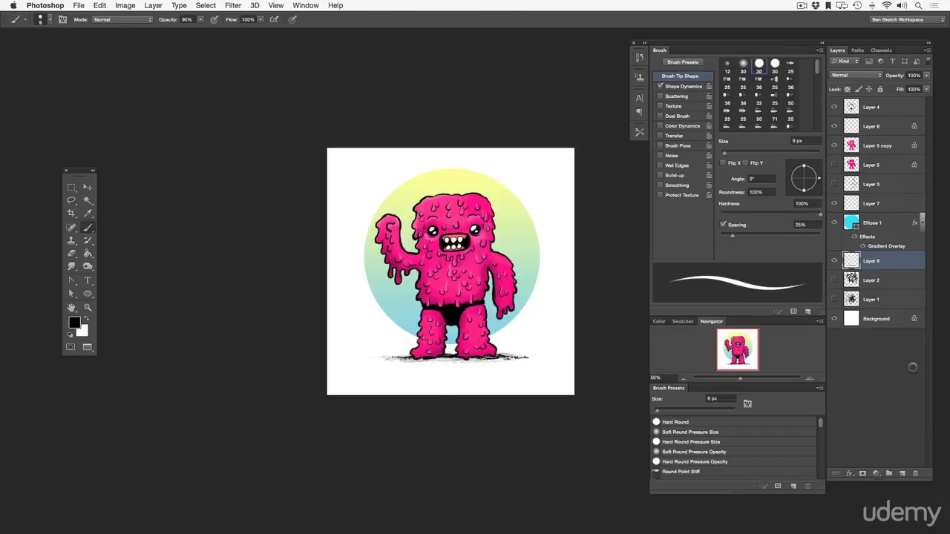
Step: Open the recent signature file and bring its speech-bubble artwork into the character illustration
{"action": "left_click", "coordinate": [79, 5]}
{"action": "mouse_move", "coordinate": [100, 64]}
{"action": "left_click", "coordinate": [241, 64]}
{"action": "key", "text": "f"}
{"action": "key", "text": "f"}
{"action": "key", "text": "v"}
{"action": "left_click_drag", "start_coordinate": [653, 484], "coordinate": [549, 371]}
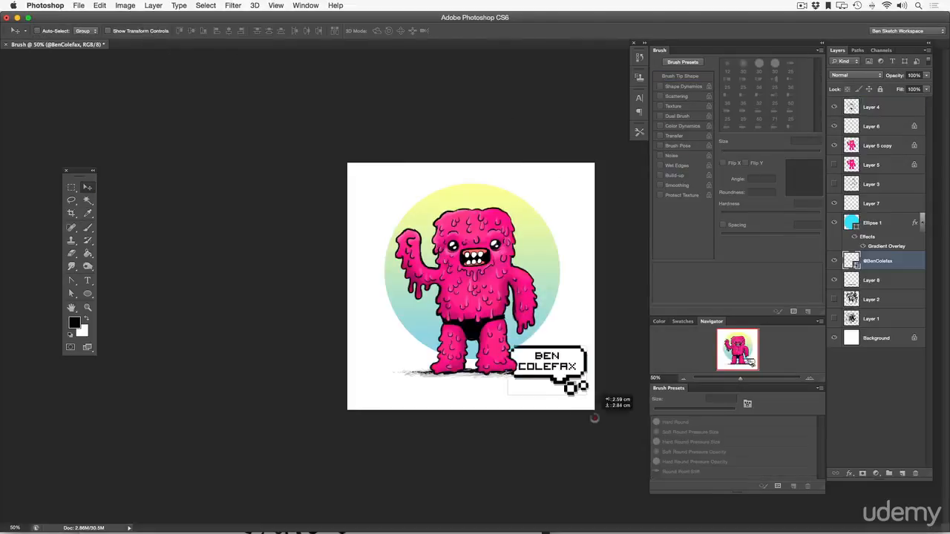
Step: Scale down the speech-bubble signature and place it in the canvas's lower-left corner
{"action": "left_click", "coordinate": [99, 5]}
{"action": "left_click", "coordinate": [115, 206]}
{"action": "mouse_move", "coordinate": [509, 346]}
{"action": "left_mouse_down"}
{"action": "mouse_move", "coordinate": [518, 356]}
{"action": "mouse_move", "coordinate": [390, 377]}
{"action": "mouse_move", "coordinate": [414, 366]}
{"action": "mouse_move", "coordinate": [403, 376]}
{"action": "left_mouse_up"}
{"action": "key", "text": "Return"}
{"action": "key", "text": "super+t"}
{"action": "key", "text": "Return"}
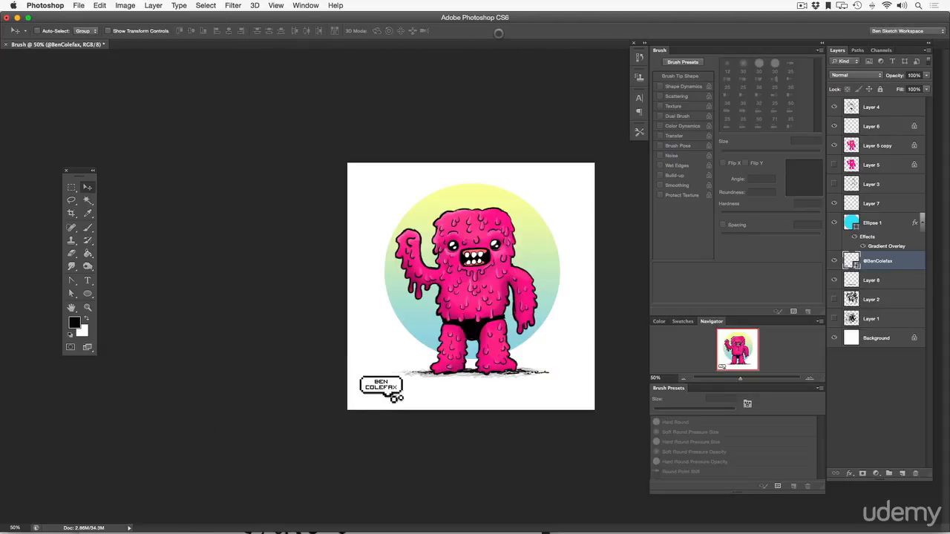
Step: Recolour the character's black line art on Layer 4 to dark navy blue with a colorized Hue/Saturation adjustment
{"action": "left_click", "coordinate": [872, 107]}
{"action": "key", "text": "super+u"}
{"action": "left_click", "coordinate": [778, 231]}
{"action": "left_click_drag", "start_coordinate": [639, 169], "coordinate": [655, 169]}
{"action": "left_click_drag", "start_coordinate": [663, 196], "coordinate": [711, 196]}
{"action": "left_click_drag", "start_coordinate": [687, 223], "coordinate": [723, 196]}
{"action": "left_click_drag", "start_coordinate": [654, 169], "coordinate": [675, 170]}
{"action": "key", "text": "Return"}
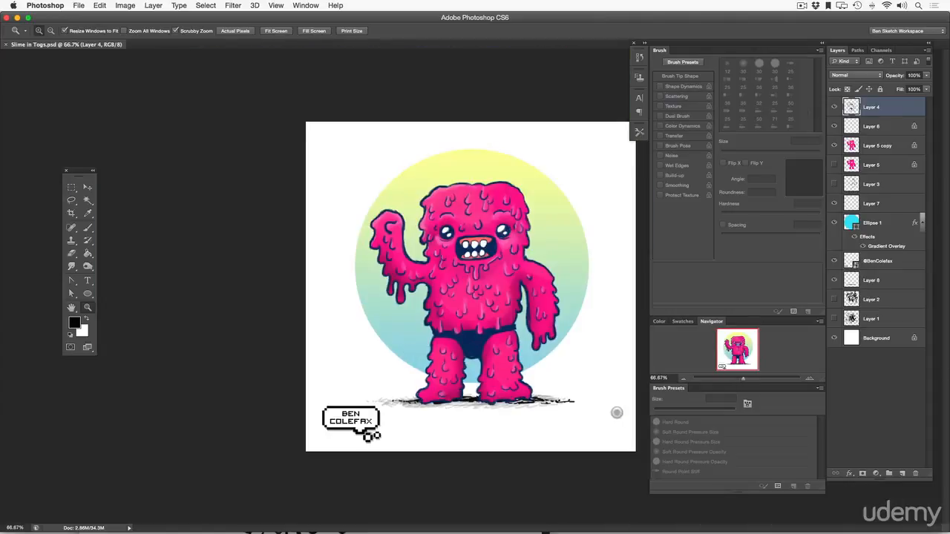
{"action": "left_click", "coordinate": [617, 411]}
{"action": "left_click", "coordinate": [415, 384], "text": "alt"}
{"action": "left_click", "coordinate": [421, 383]}
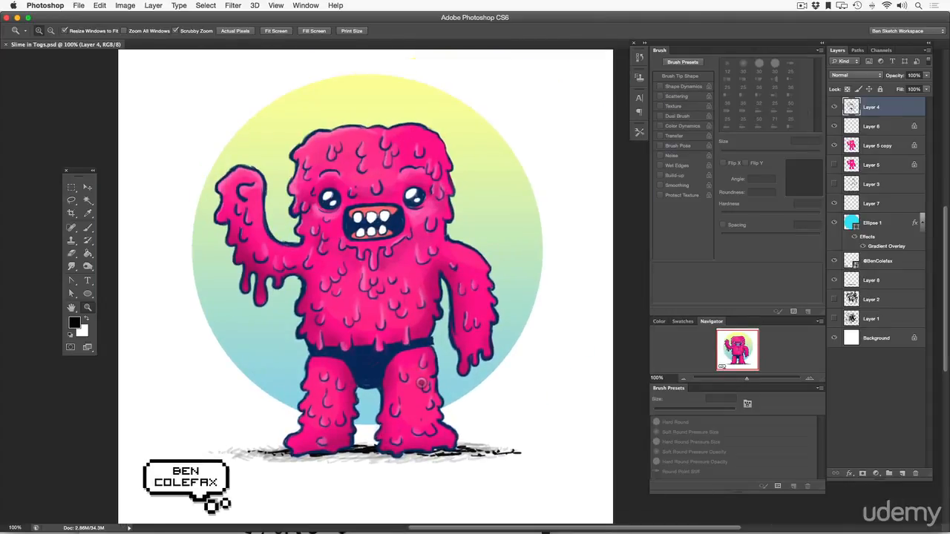